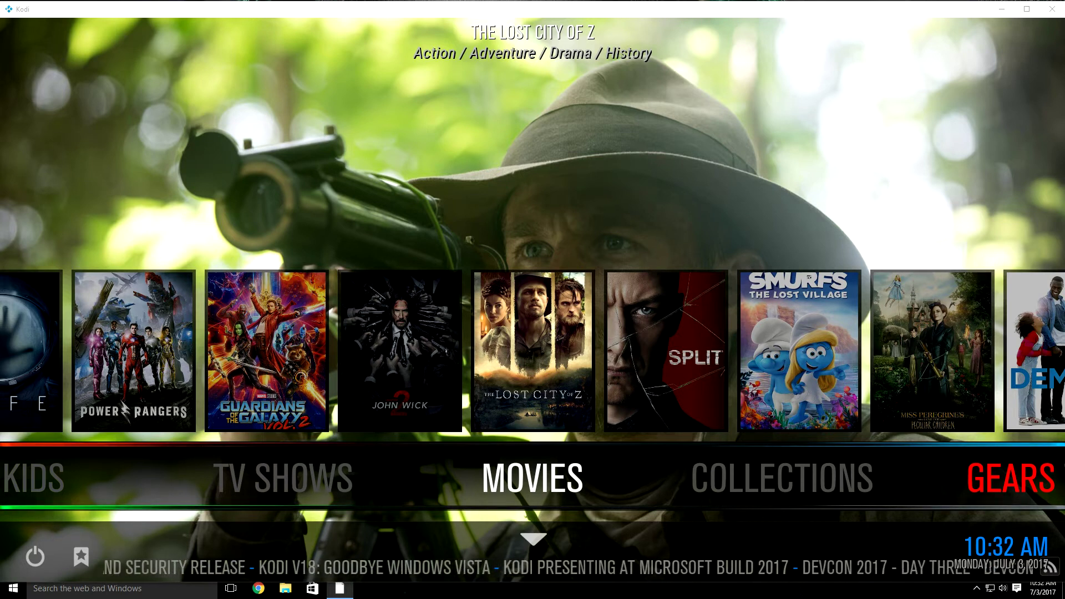
# Step: Step right along the home menu from MOVIES past GEARS TV and PROGRAMS to VERSION 0.9
pyautogui.press('Right')
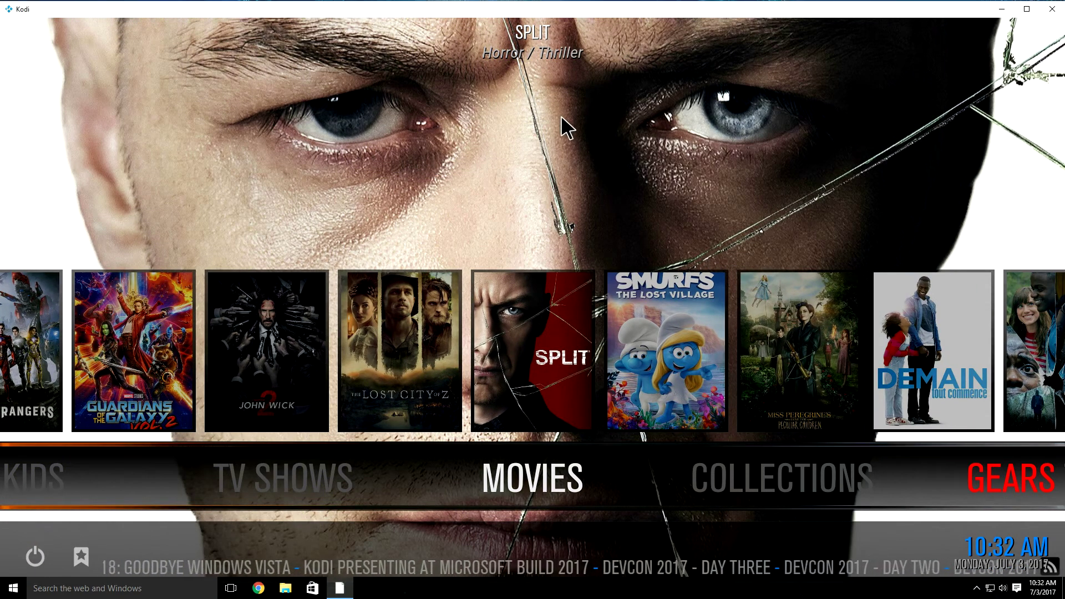
pyautogui.press('Right')
pyautogui.press('Right')
pyautogui.press('Right')
pyautogui.press('Right')
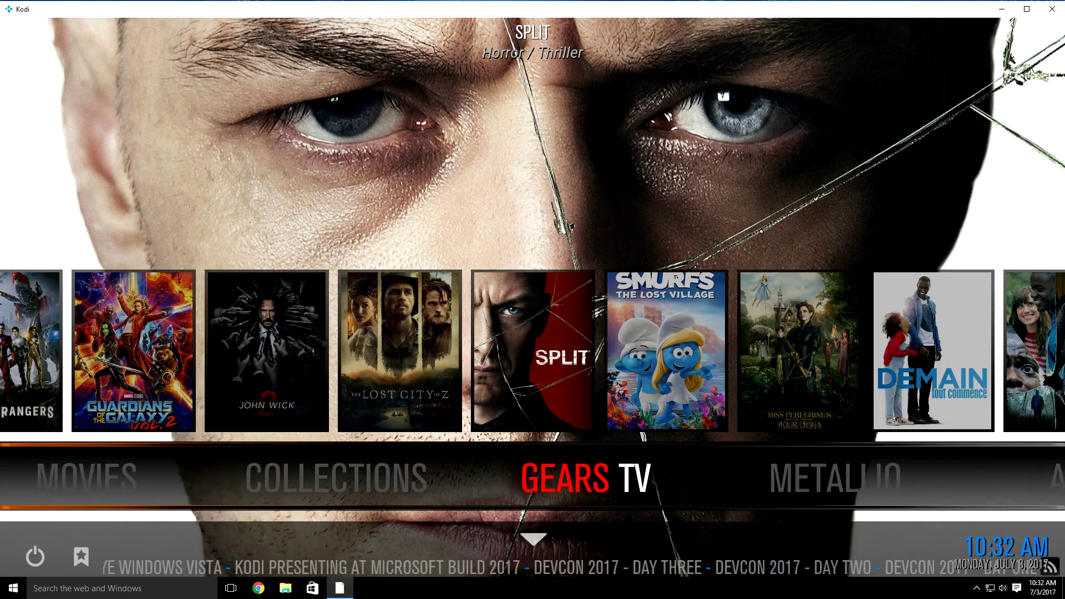
pyautogui.press('Right')
pyautogui.press('Right')
pyautogui.press('Right')
pyautogui.press('Right')
pyautogui.press('Right')
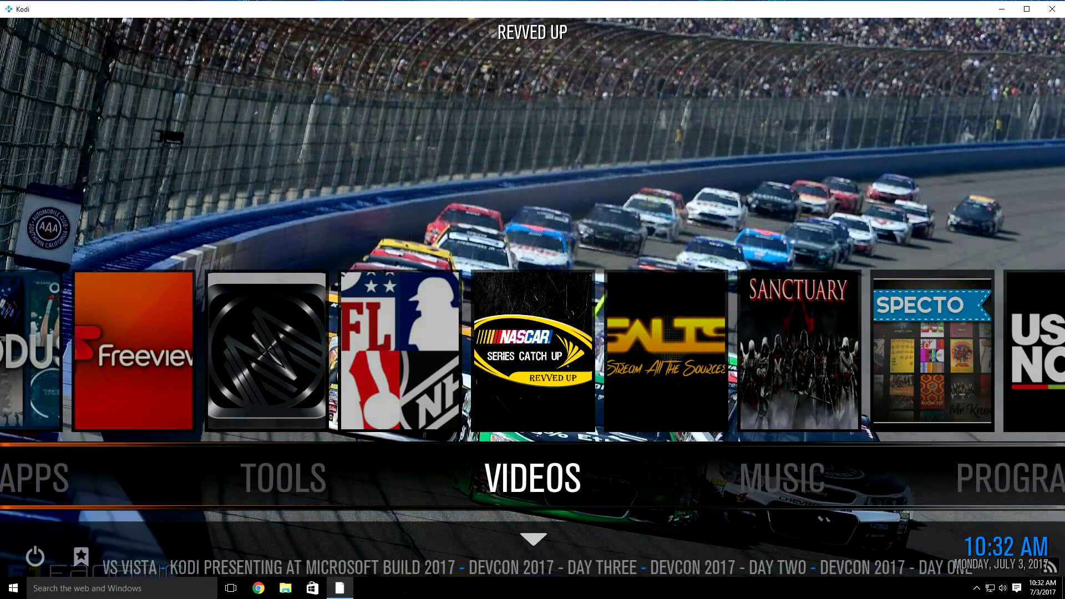
pyautogui.press('Right')
pyautogui.press('Right')
pyautogui.press('Right')
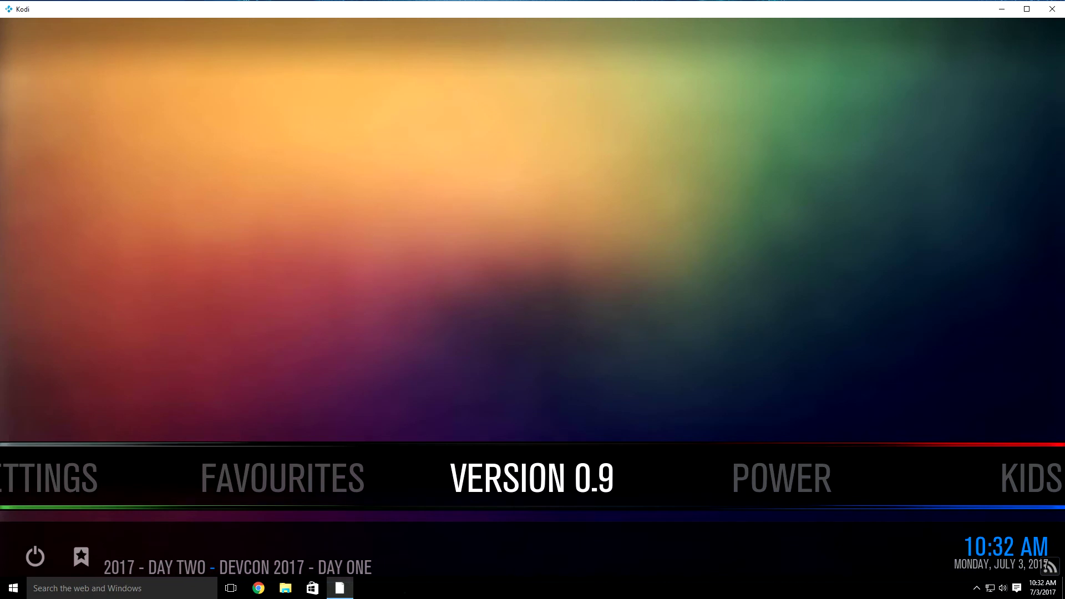
# Step: Open the VERSION 0.9 build wizard and move focus to its Settings entry
pyautogui.press('Return')
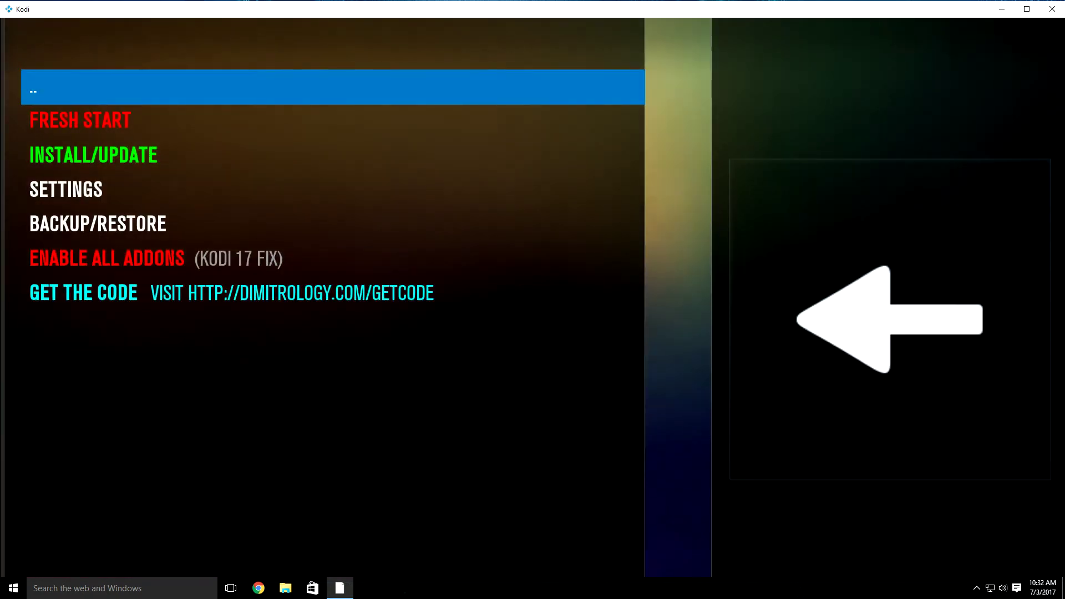
pyautogui.press('Down')
pyautogui.press('Down')
pyautogui.press('Down')
pyautogui.press('Down')
pyautogui.press('Down')
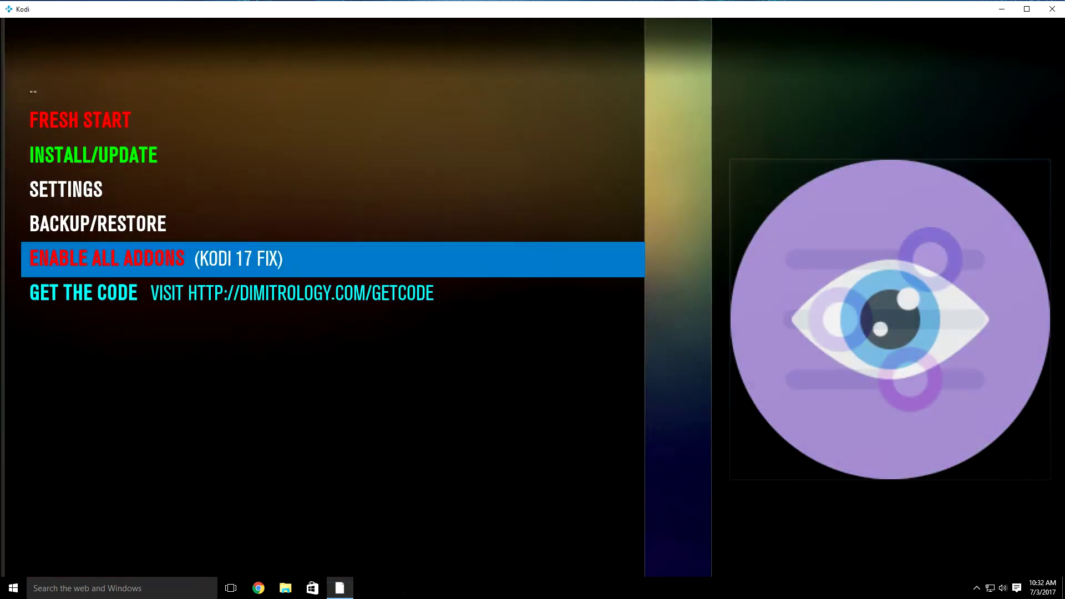
pyautogui.press('Down')
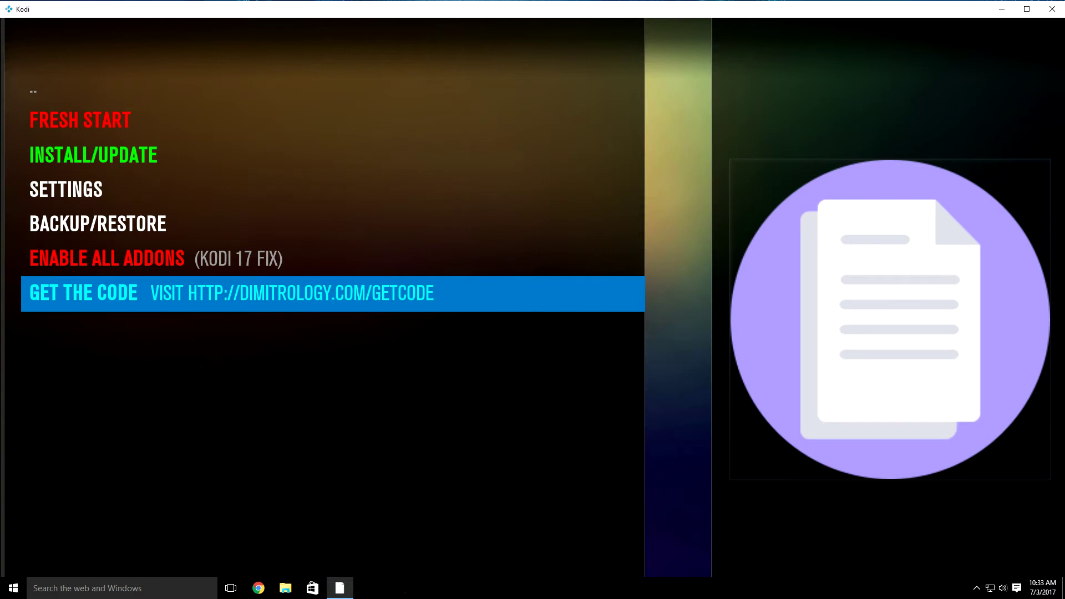
pyautogui.press('Up')
pyautogui.press('Up')
pyautogui.press('Up')
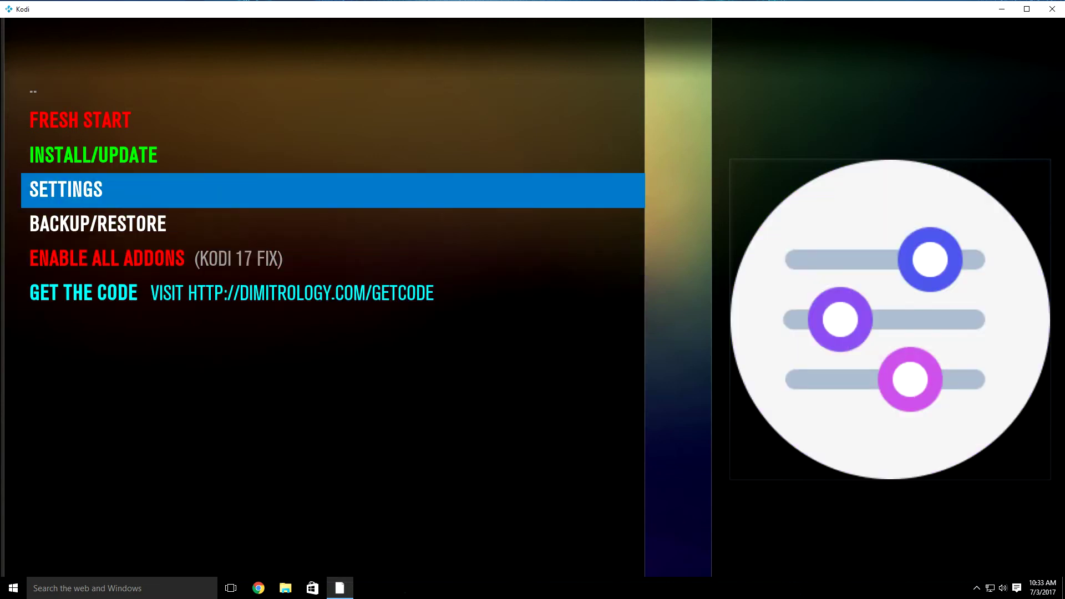
# Step: In the wizard's Settings, replace the old access code with the new code and save
pyautogui.press('Return')
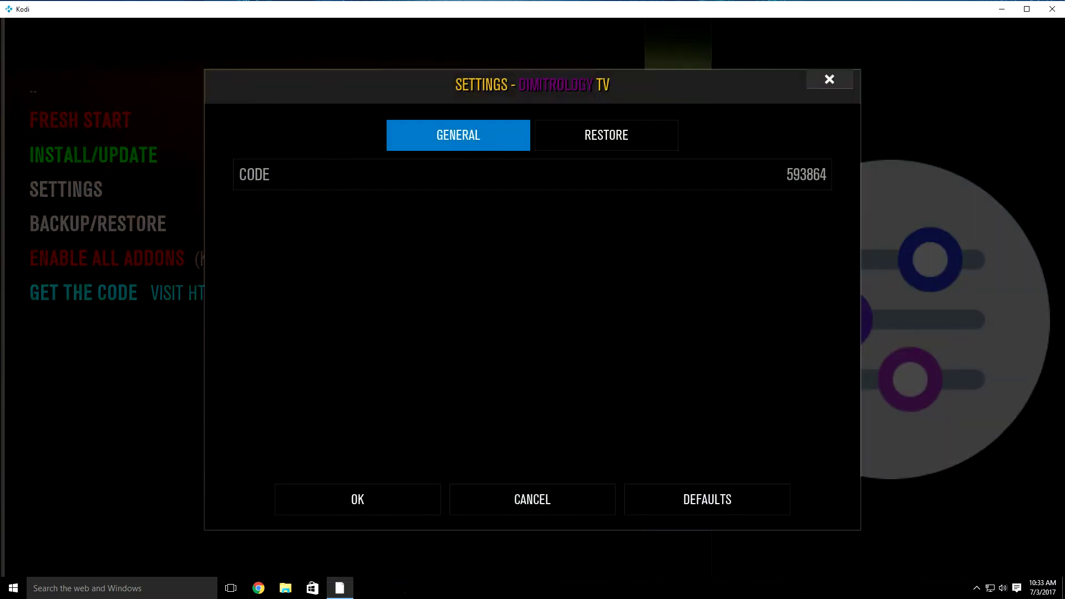
pyautogui.press('Down')
pyautogui.press('Return')
pyautogui.press('BackSpace')
pyautogui.press('BackSpace')
pyautogui.press('BackSpace')
pyautogui.press('BackSpace')
pyautogui.press('BackSpace')
pyautogui.press('BackSpace')
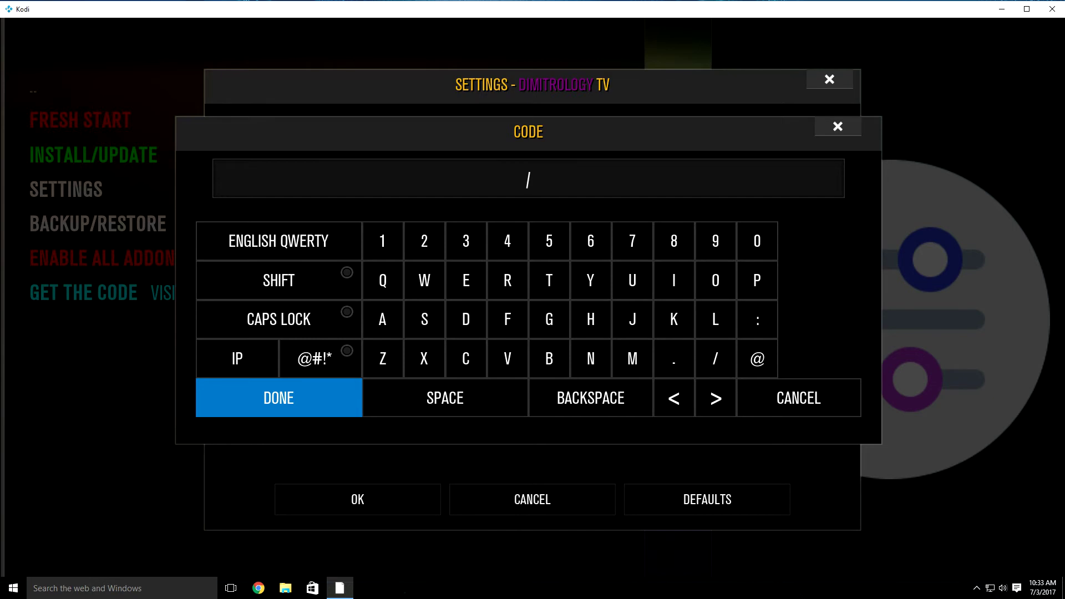
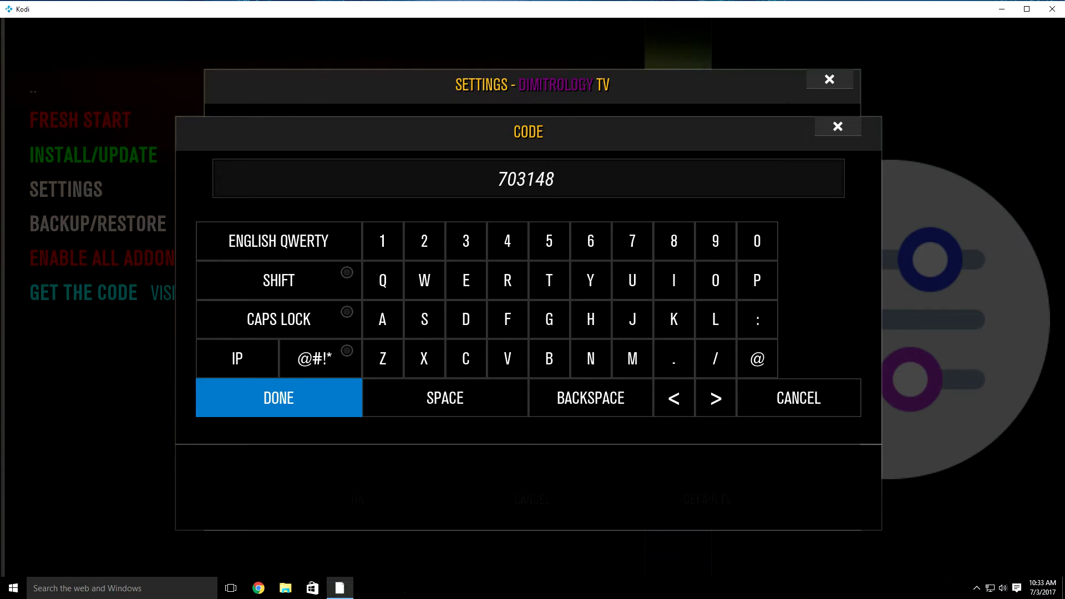
pyautogui.press('Return')
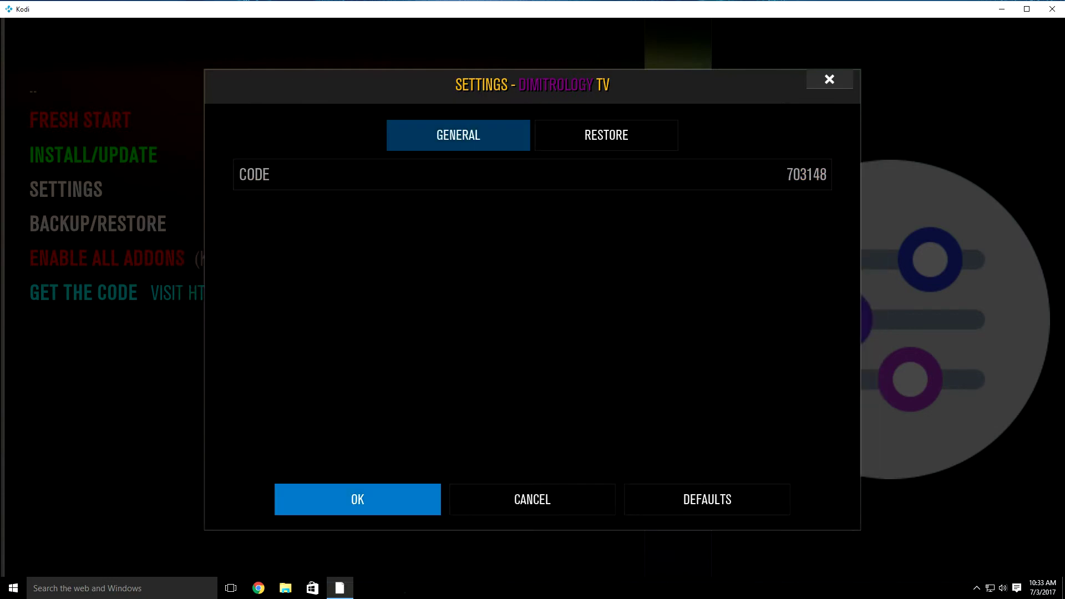
pyautogui.press('Return')
pyautogui.press('Up')
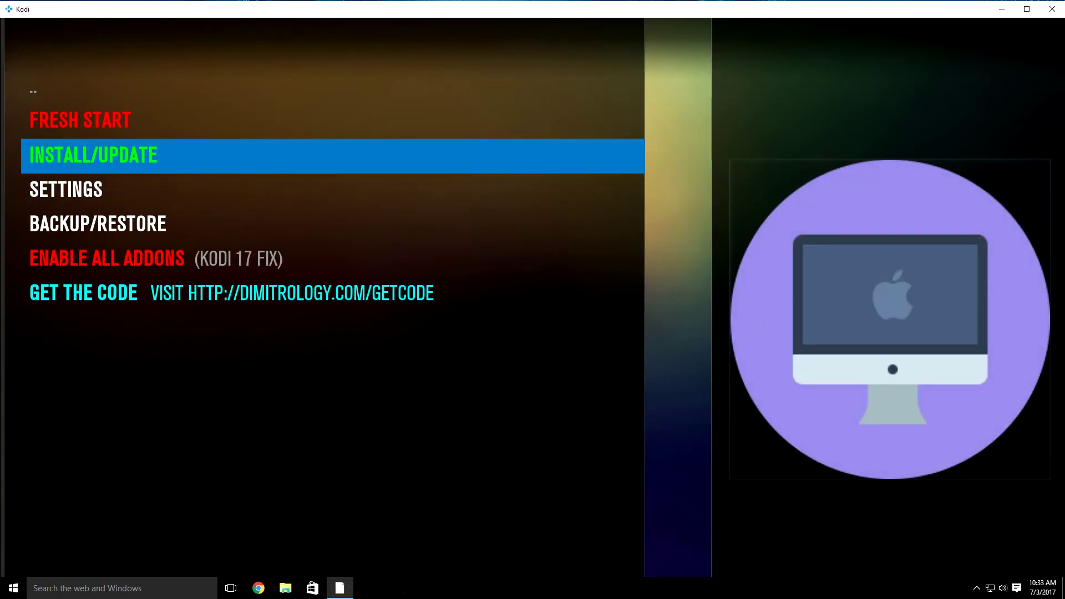
# Step: Pick SchisM TV All in One Krypton Ed from the Install/Update build list and focus Yes
pyautogui.press('Return')
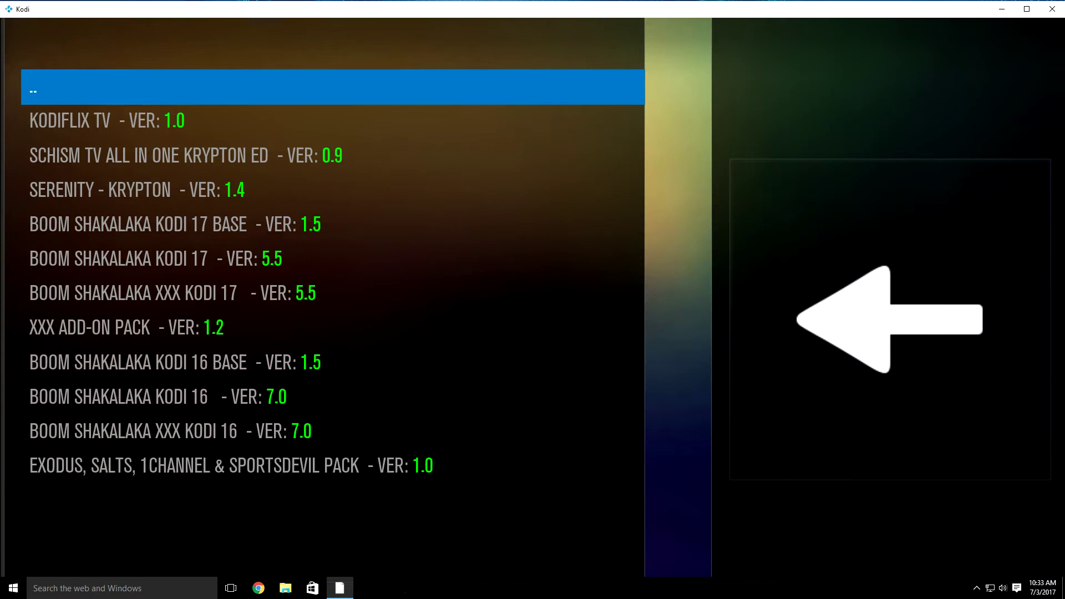
pyautogui.press('Down')
pyautogui.press('Down')
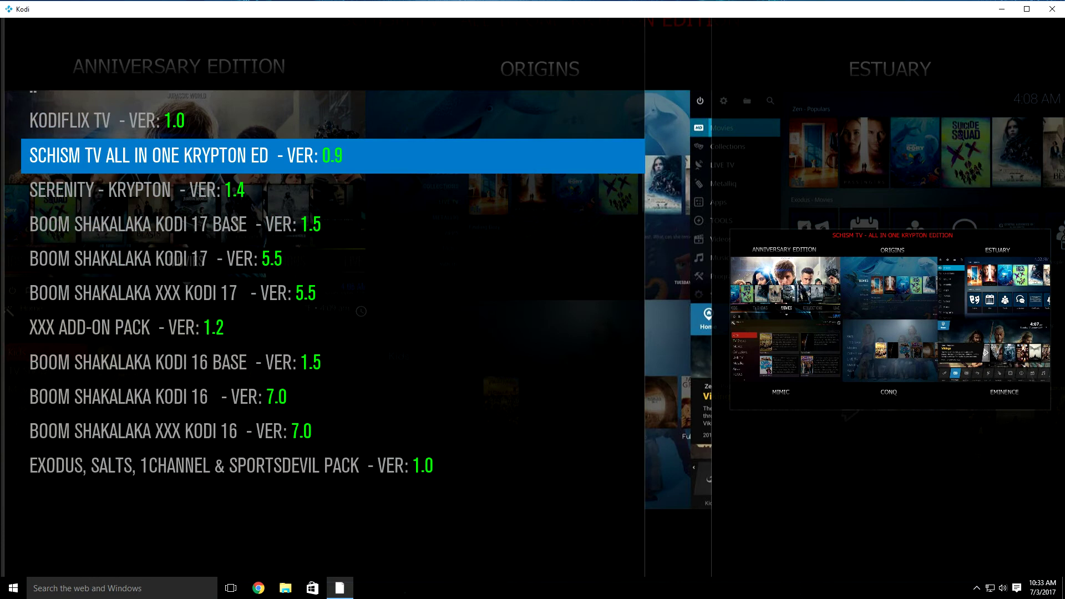
pyautogui.press('BackSpace')
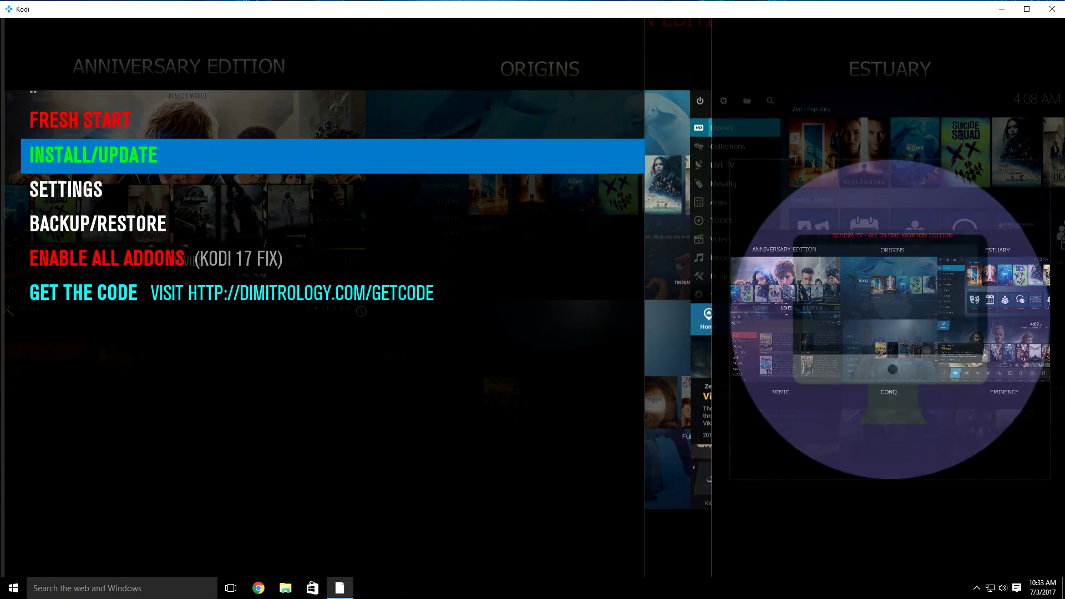
pyautogui.press('Return')
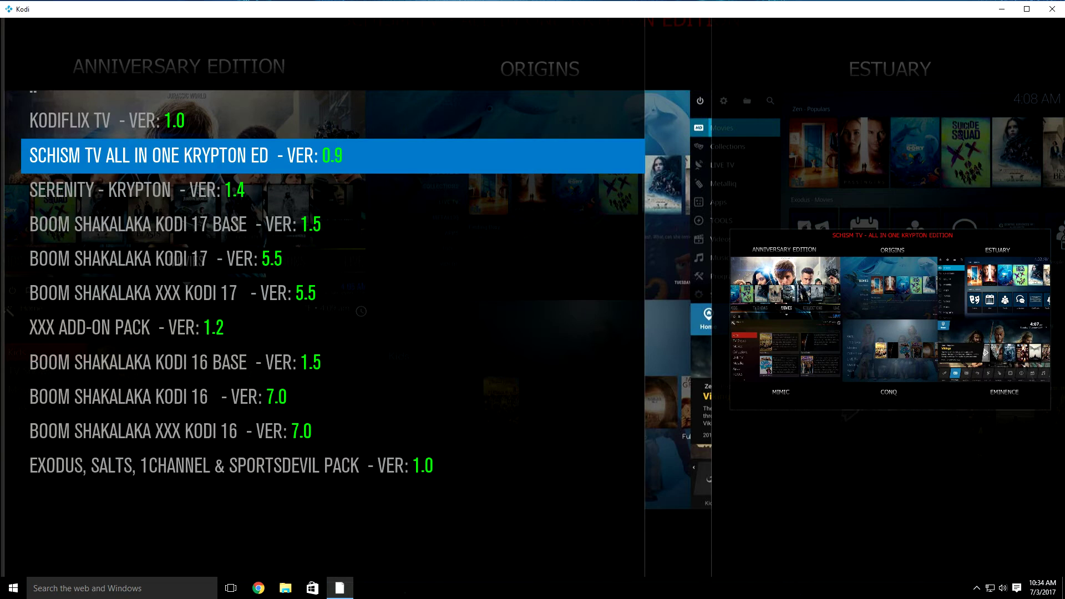
pyautogui.press('Return')
pyautogui.press('Left')
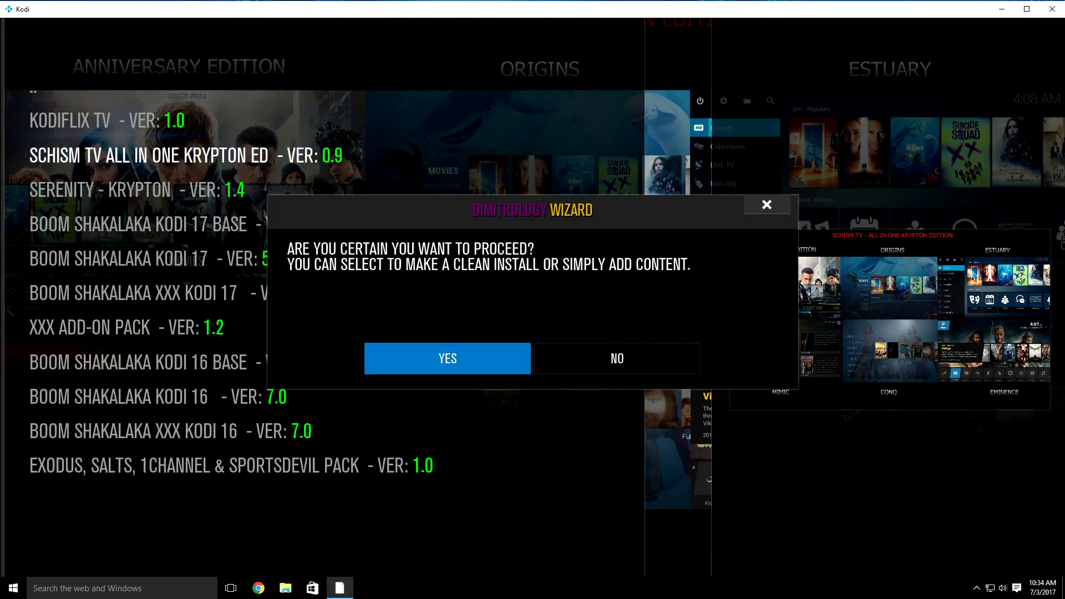
# Step: Confirm the install, choose a FULL clean install, and accept switching to the default skin
pyautogui.press('Return')
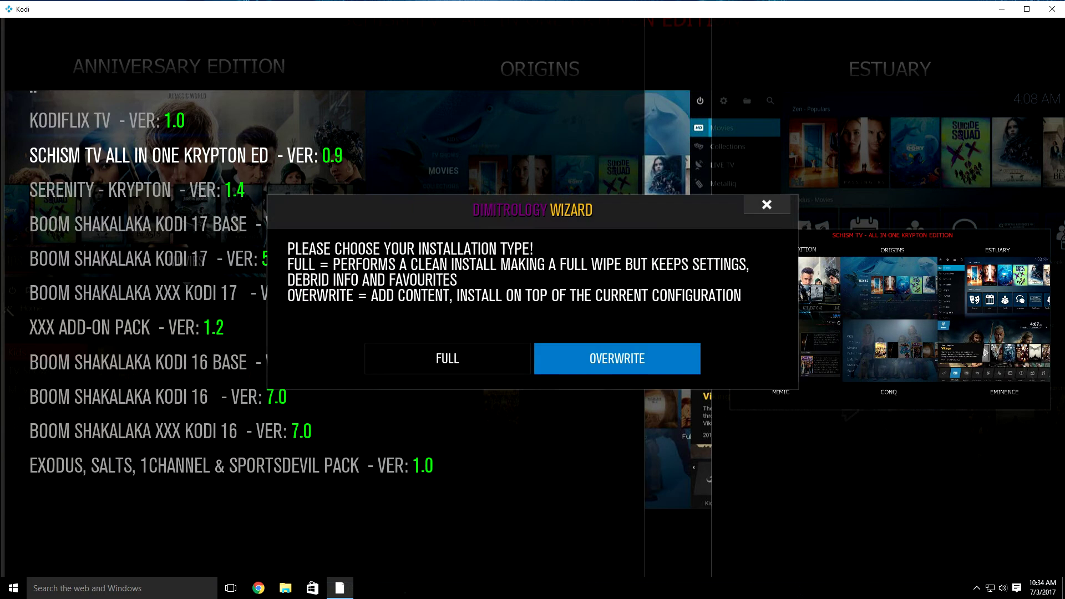
pyautogui.press('Left')
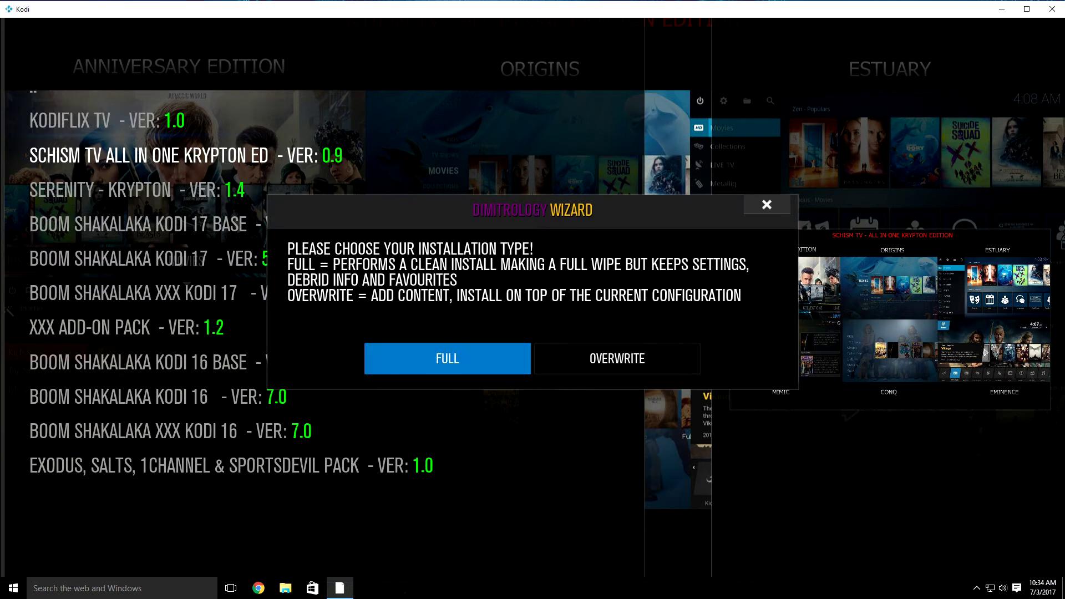
pyautogui.press('Return')
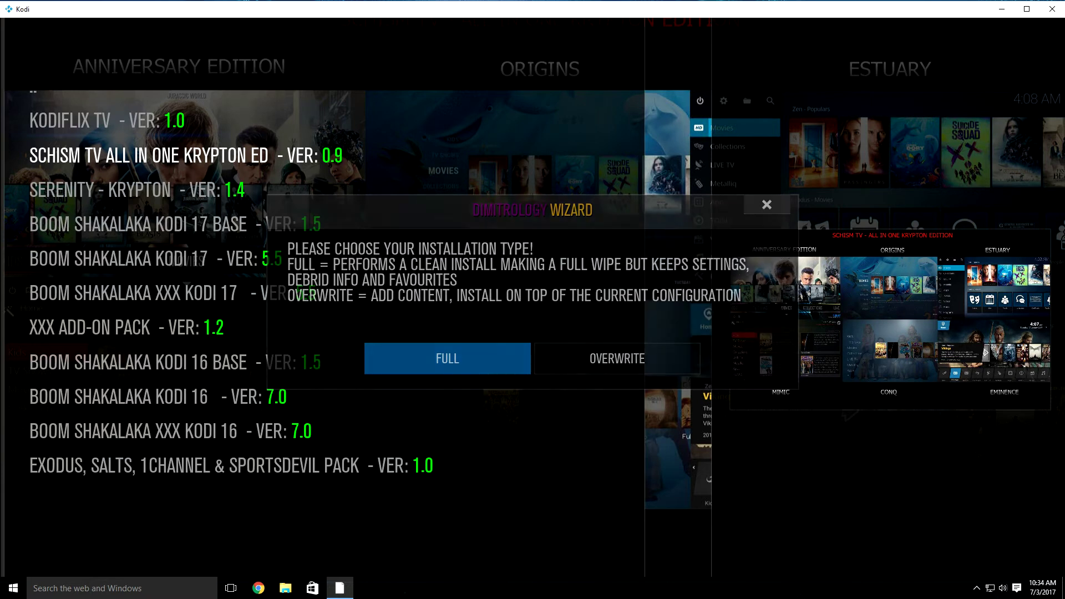
pyautogui.press('Left')
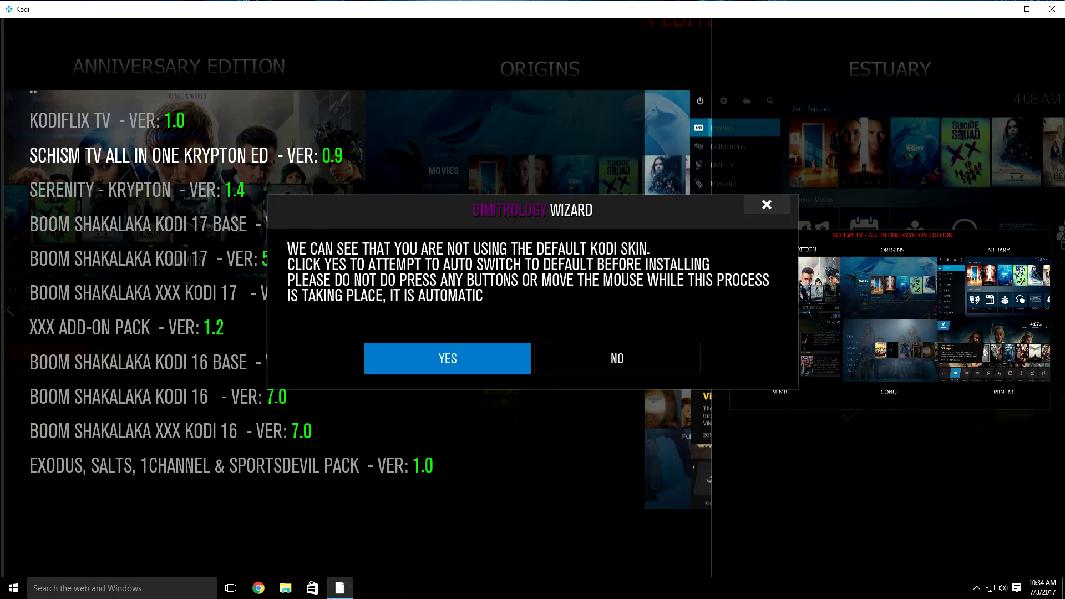
pyautogui.press('Return')
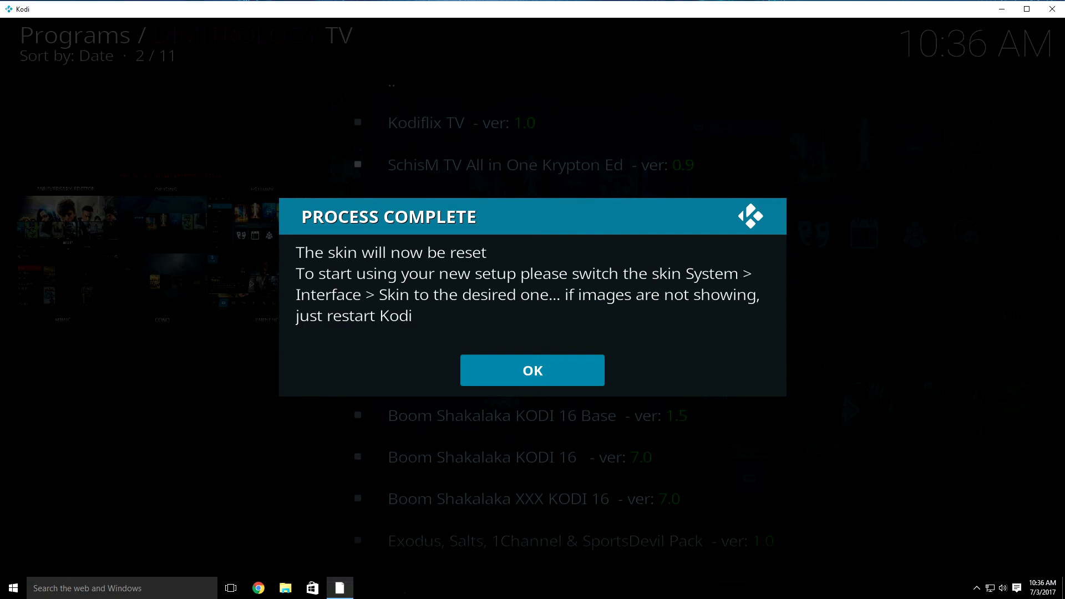
# Step: Dismiss the Process Complete notice and go to System Settings > Interface
pyautogui.press('Return')
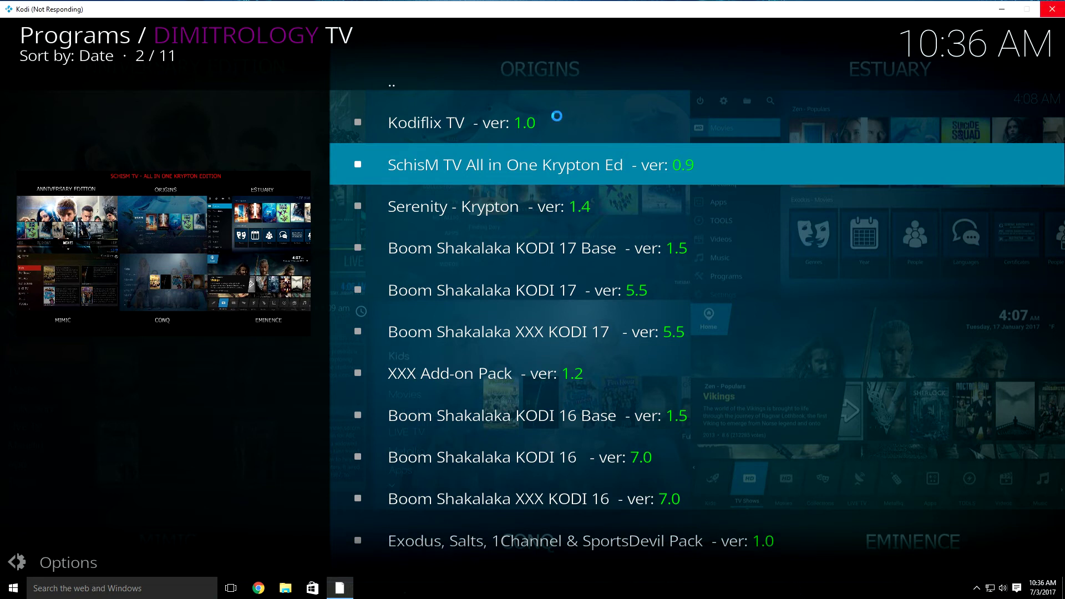
pyautogui.press('Escape')
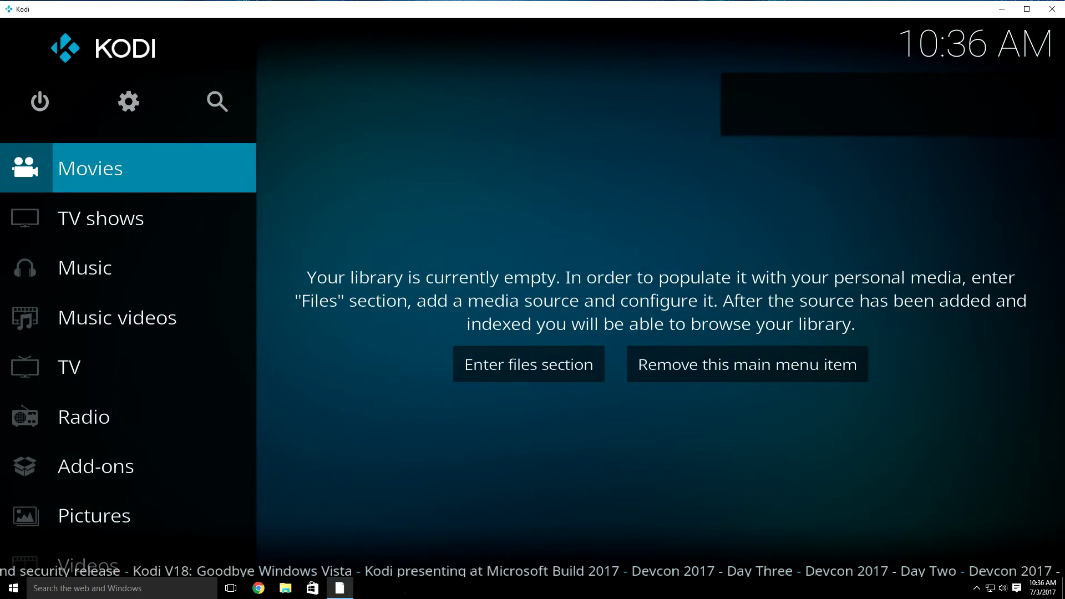
pyautogui.press('Up')
pyautogui.press('Right')
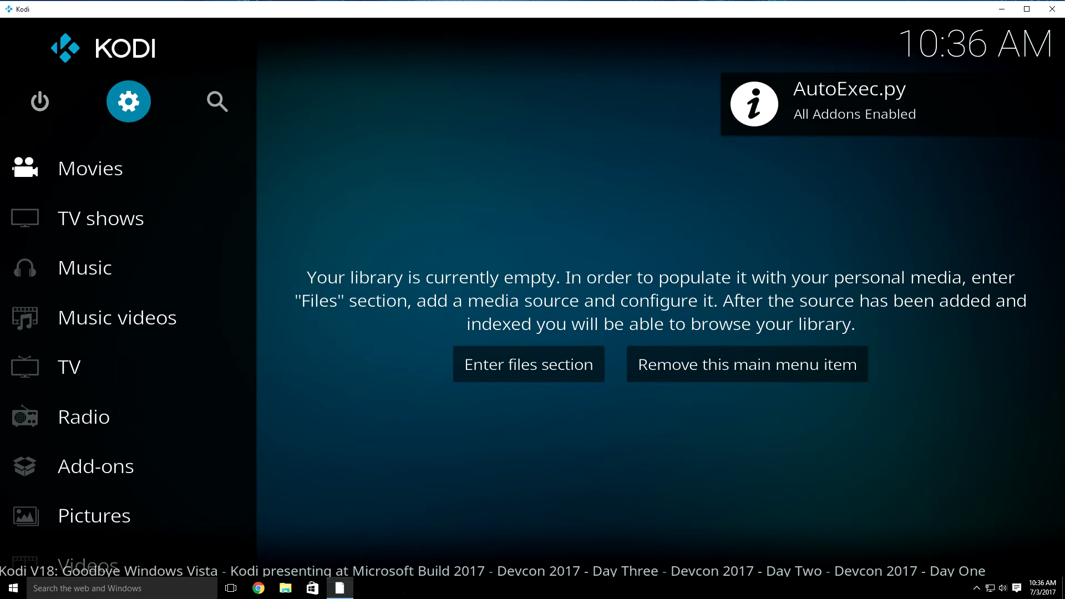
pyautogui.press('Return')
pyautogui.press('Down')
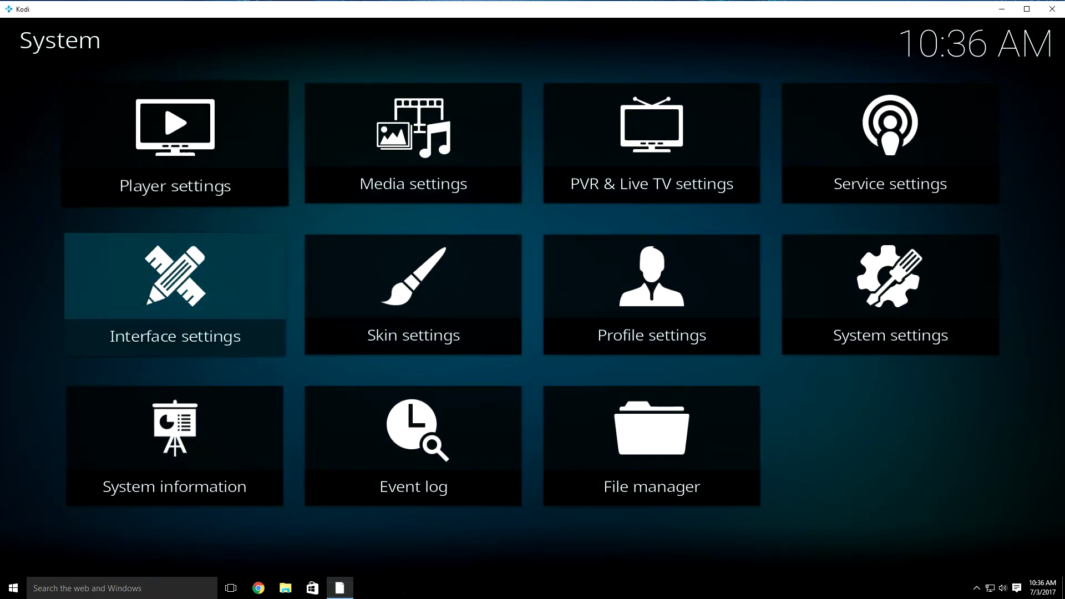
pyautogui.press('Return')
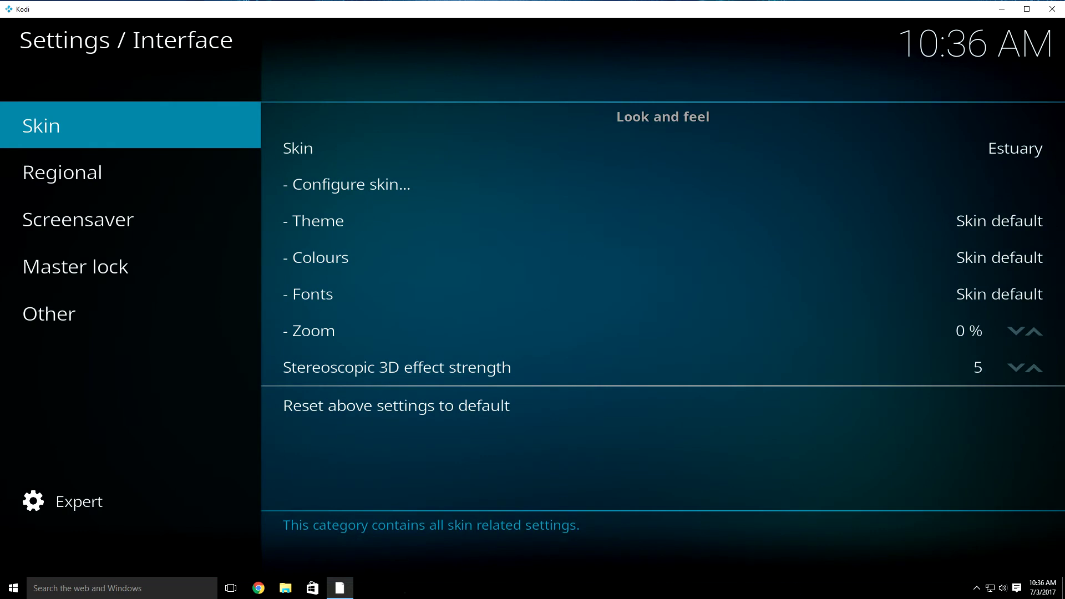
# Step: Set the skin to SchisM Anniversary Edition, keep it, and return to the home screen
pyautogui.press('Right')
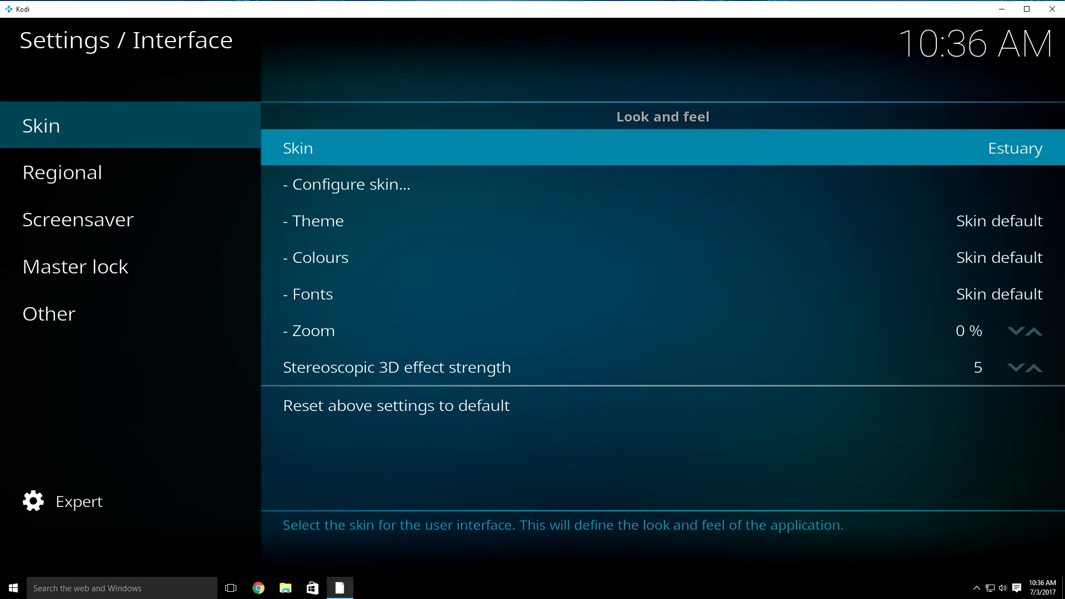
pyautogui.press('Return')
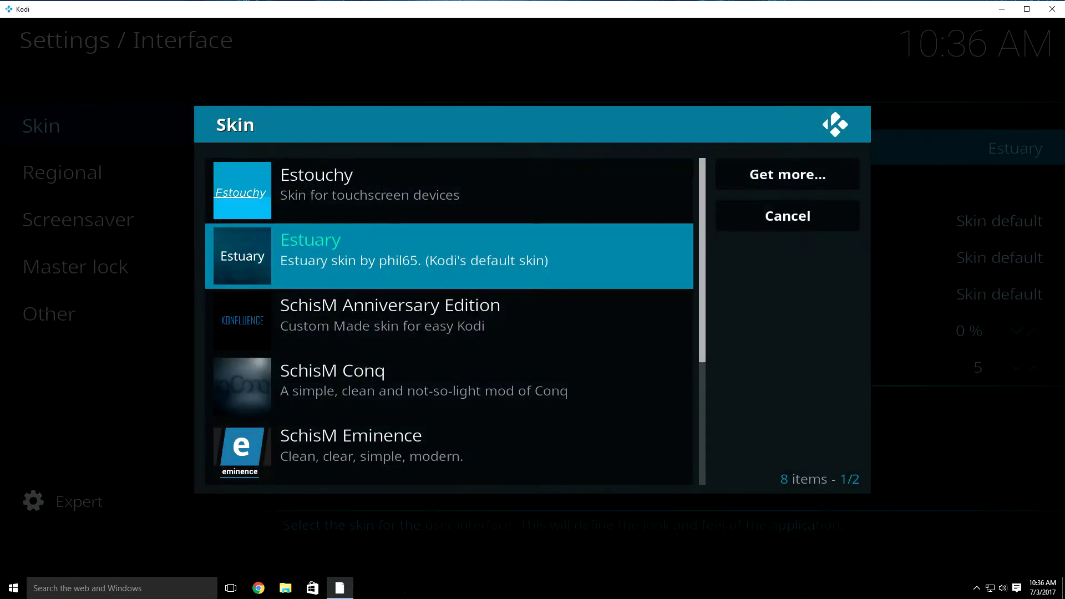
pyautogui.press('Down')
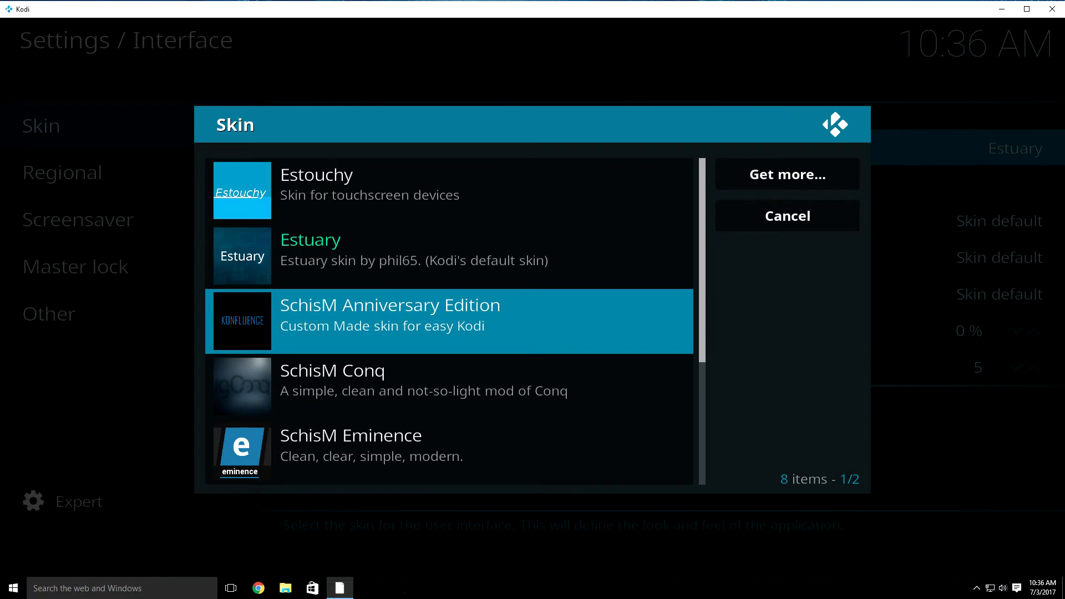
pyautogui.press('Return')
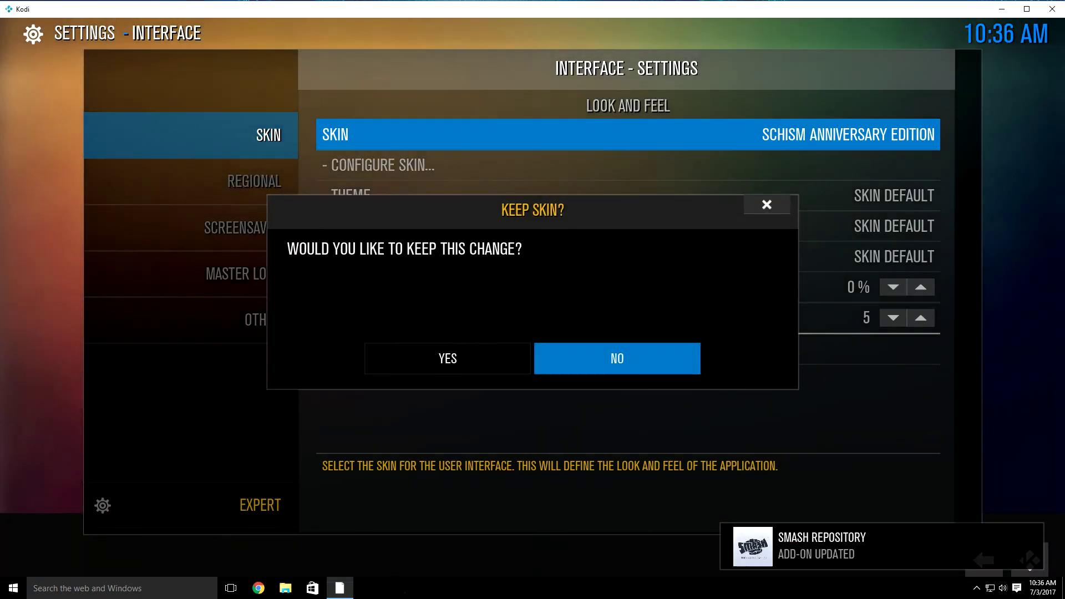
pyautogui.press('Left')
pyautogui.press('Return')
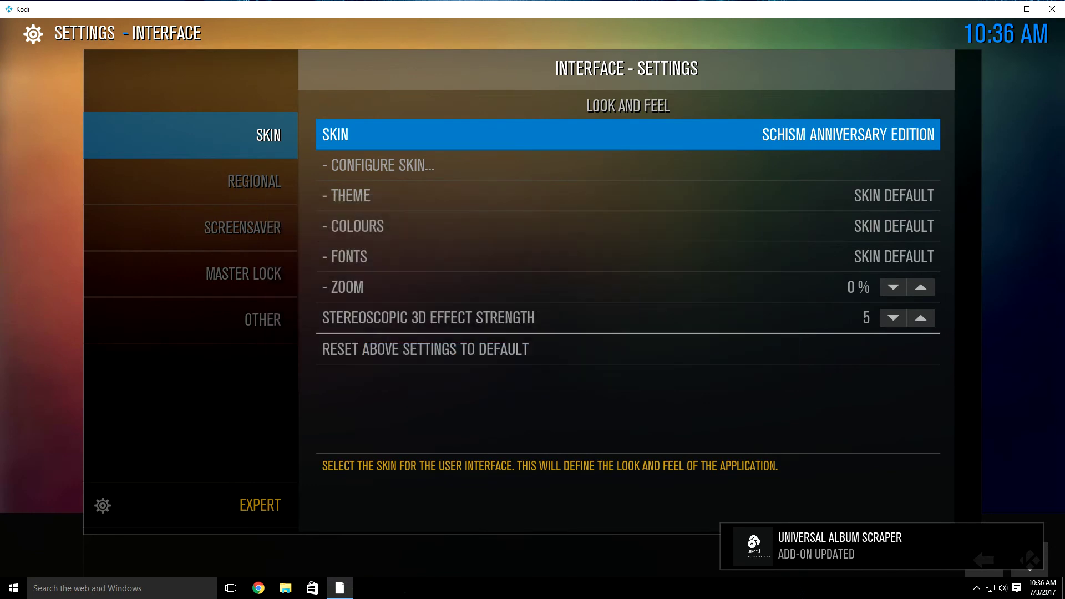
pyautogui.press('Escape')
pyautogui.press('Escape')
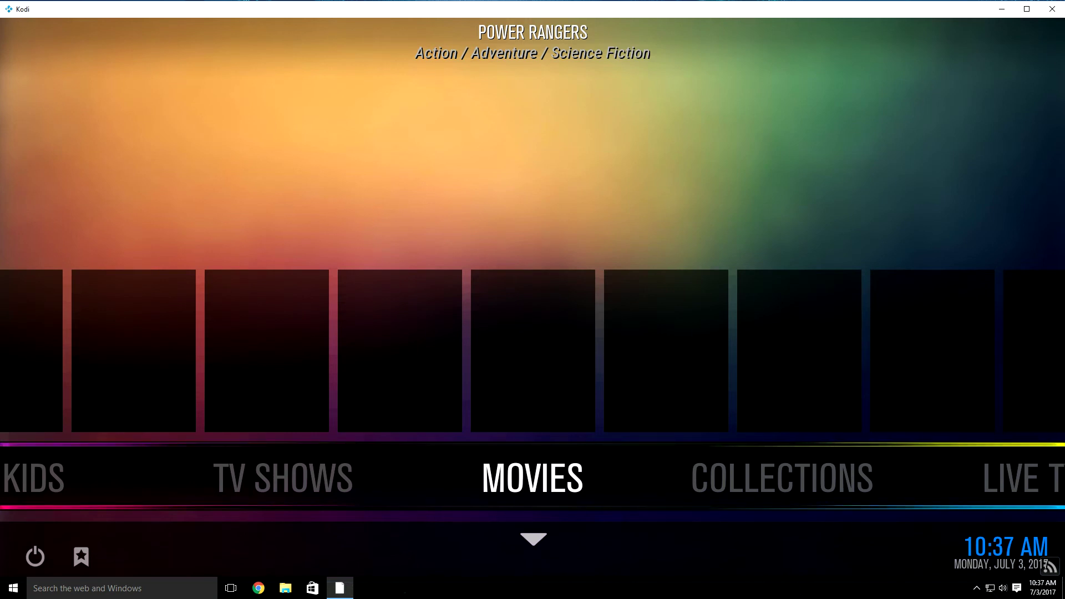
# Step: Exit Kodi, force-closing the frozen window through the not-responding dialog
pyautogui.press('Down')
pyautogui.press('Down')
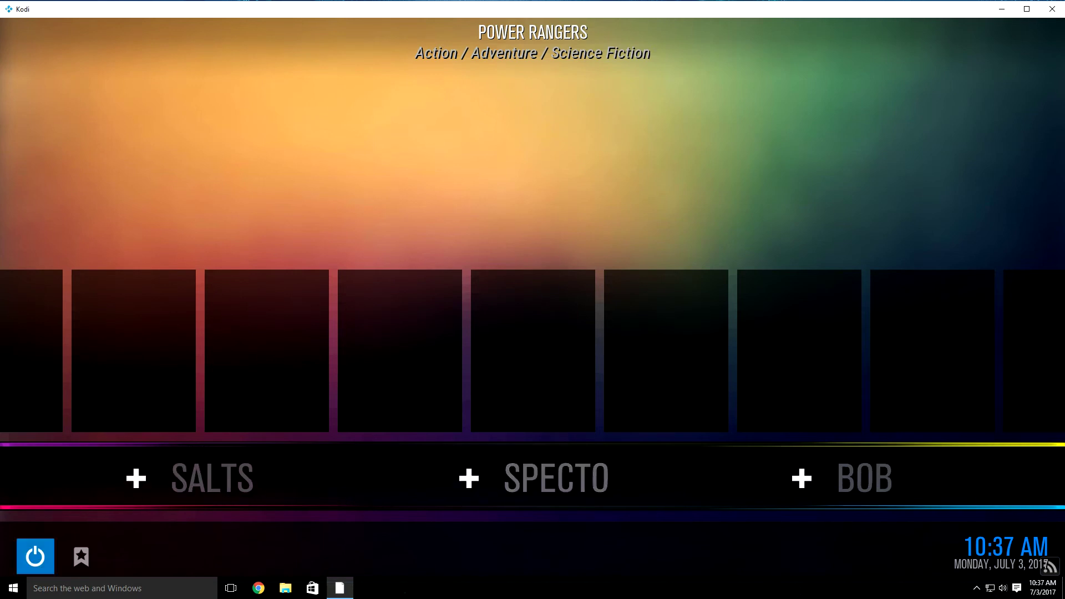
pyautogui.press('Return')
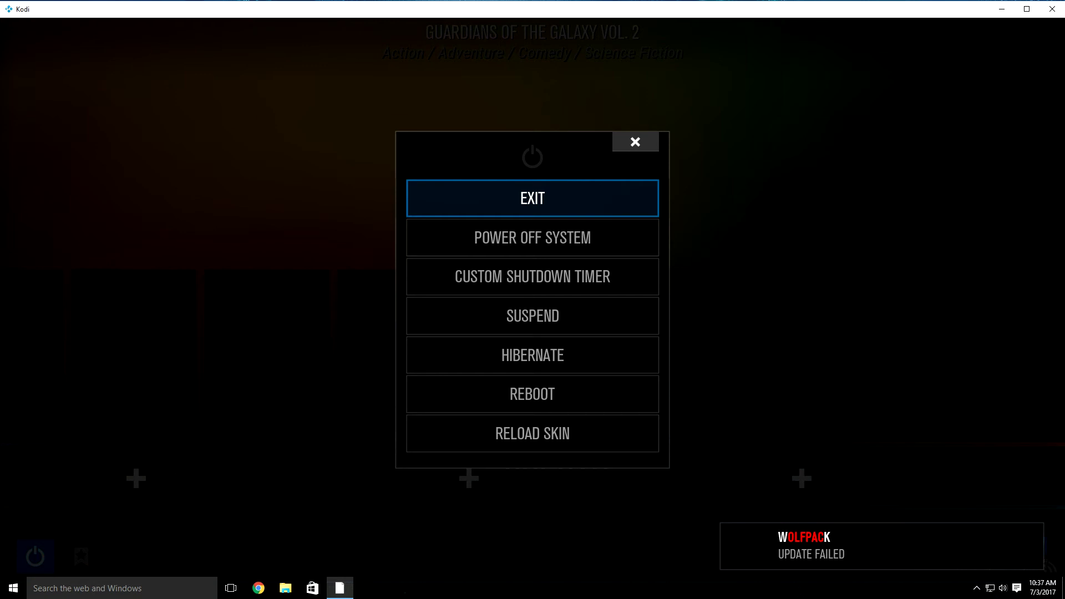
pyautogui.click(1062, 11)
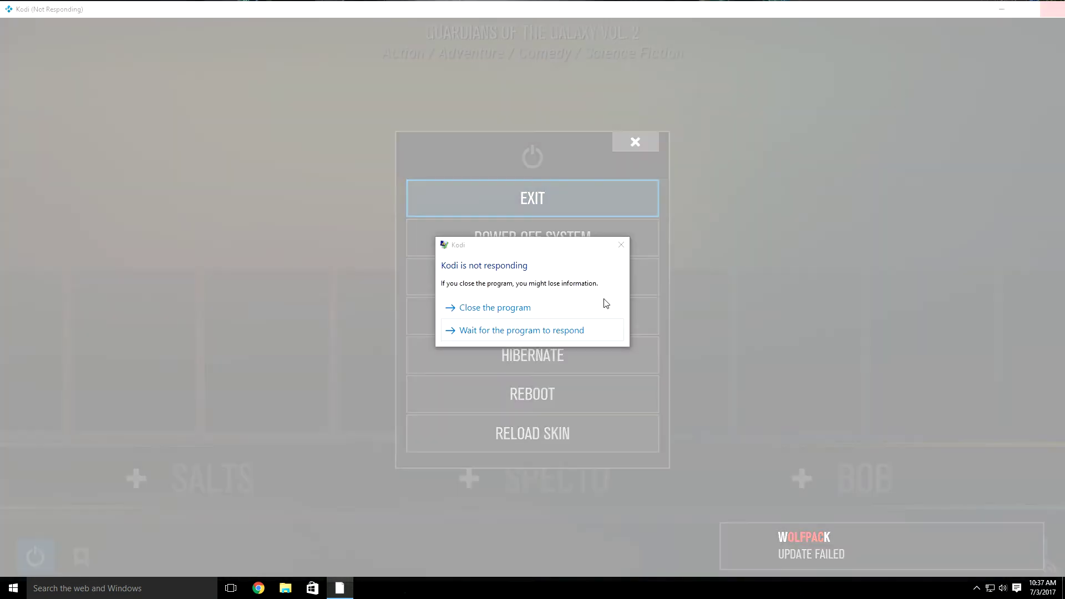
pyautogui.click(511, 309)
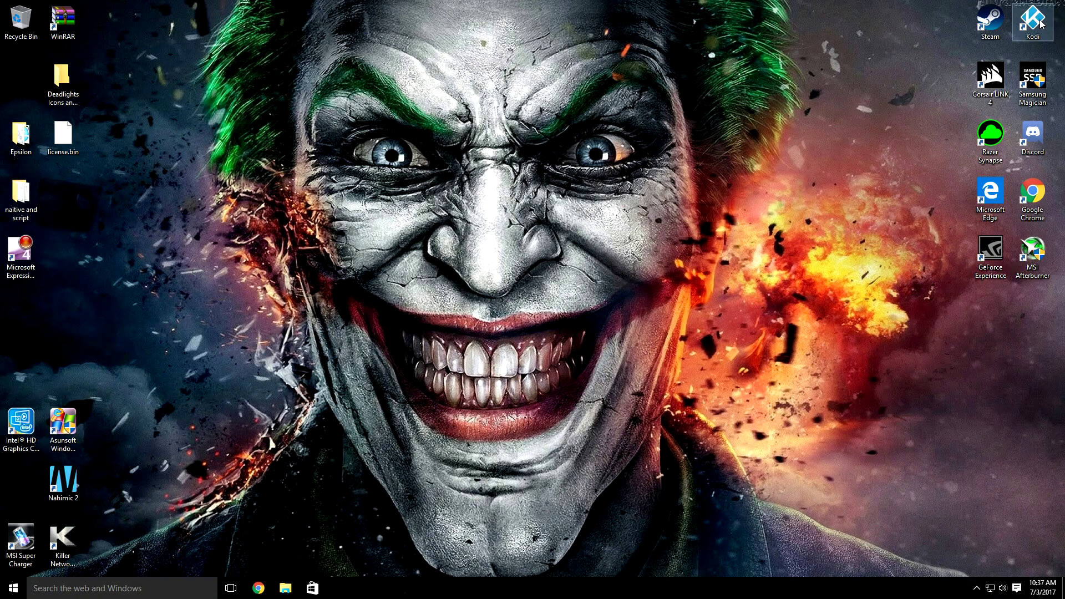
# Step: Relaunch Kodi from its desktop icon and move along the SchisM home menu toward Settings
pyautogui.doubleClick(1033, 21)
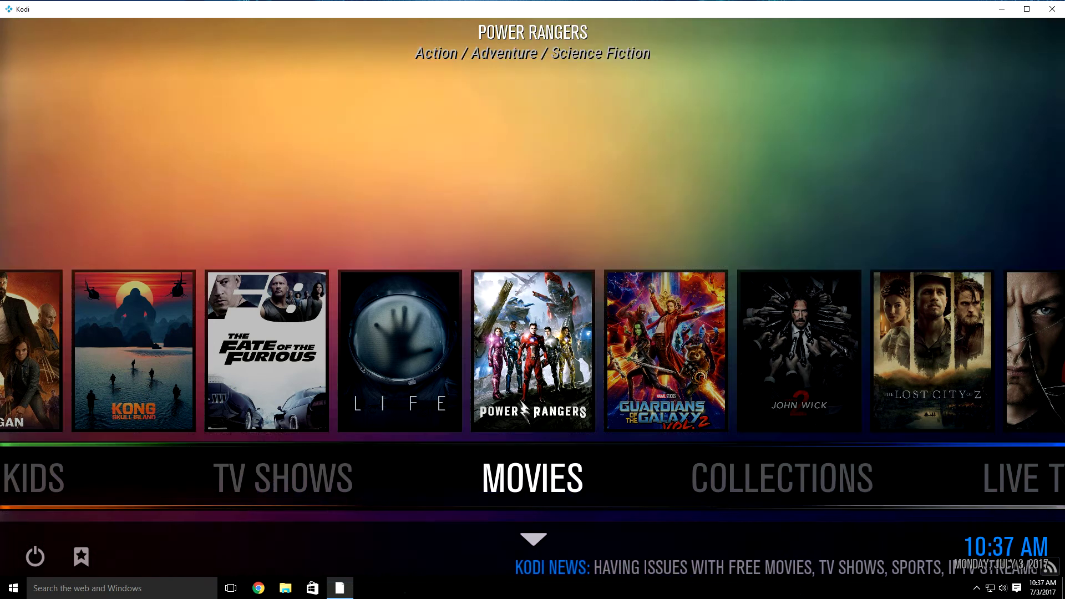
pyautogui.press('Right')
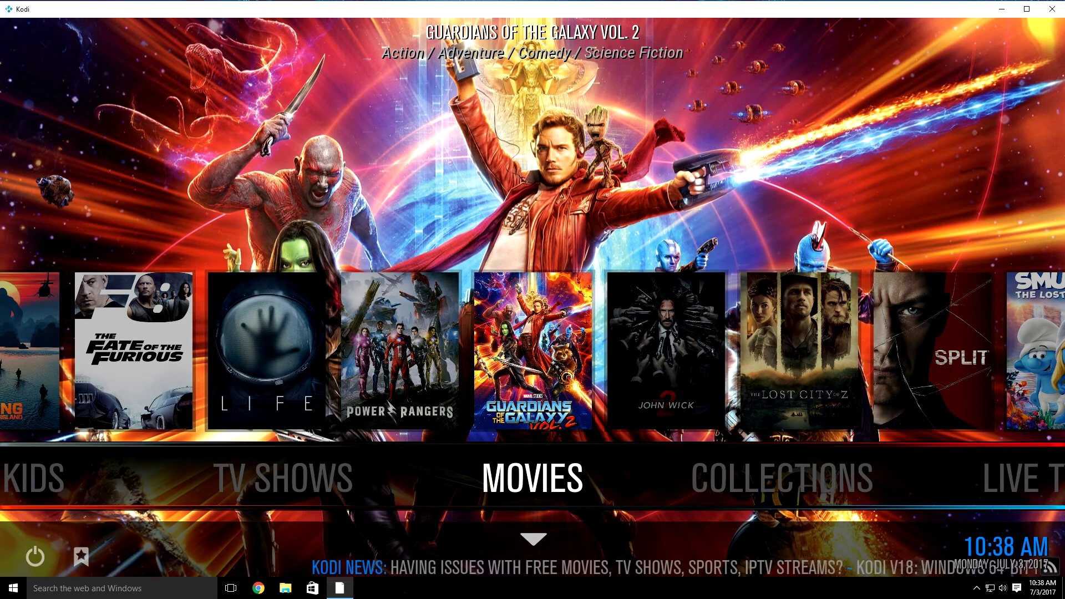
pyautogui.press('Right')
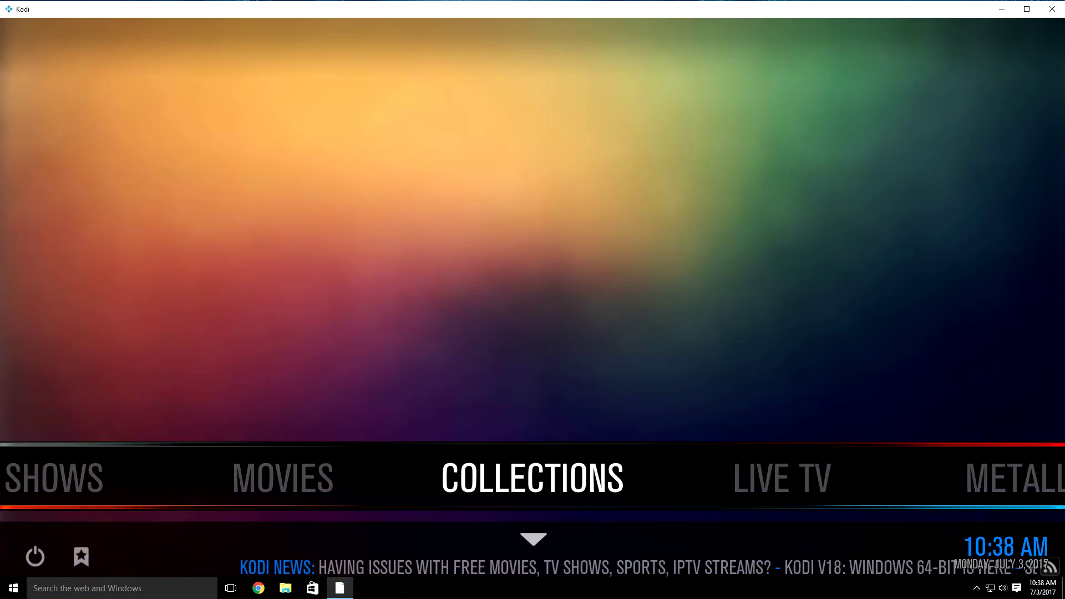
pyautogui.press('Right')
pyautogui.press('Right')
pyautogui.press('Right')
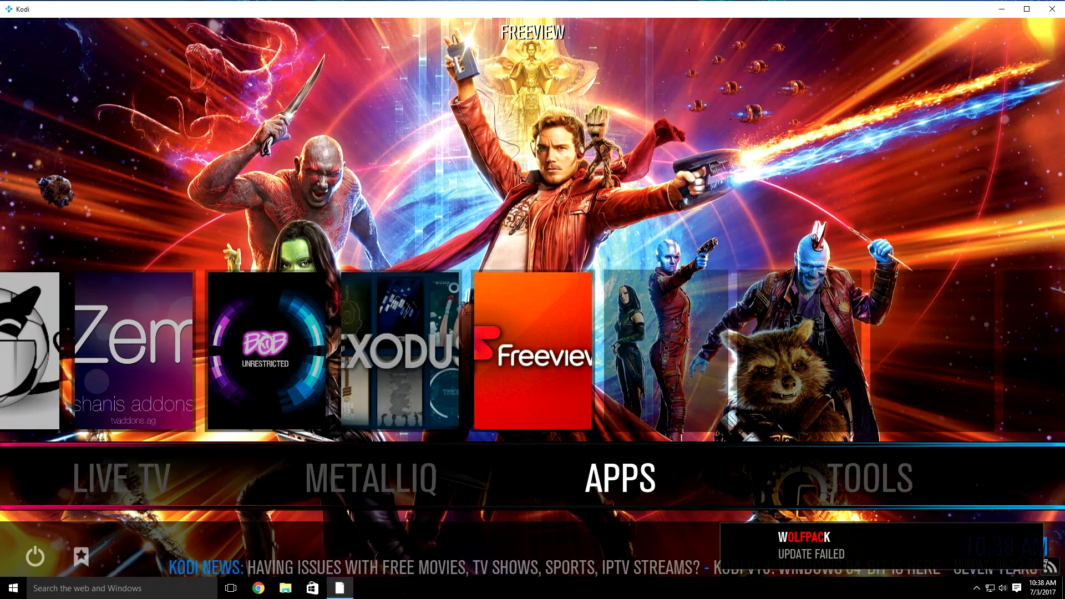
pyautogui.press('Left')
pyautogui.press('Right')
pyautogui.press('Right')
pyautogui.press('Right')
pyautogui.press('Right')
pyautogui.press('Right')
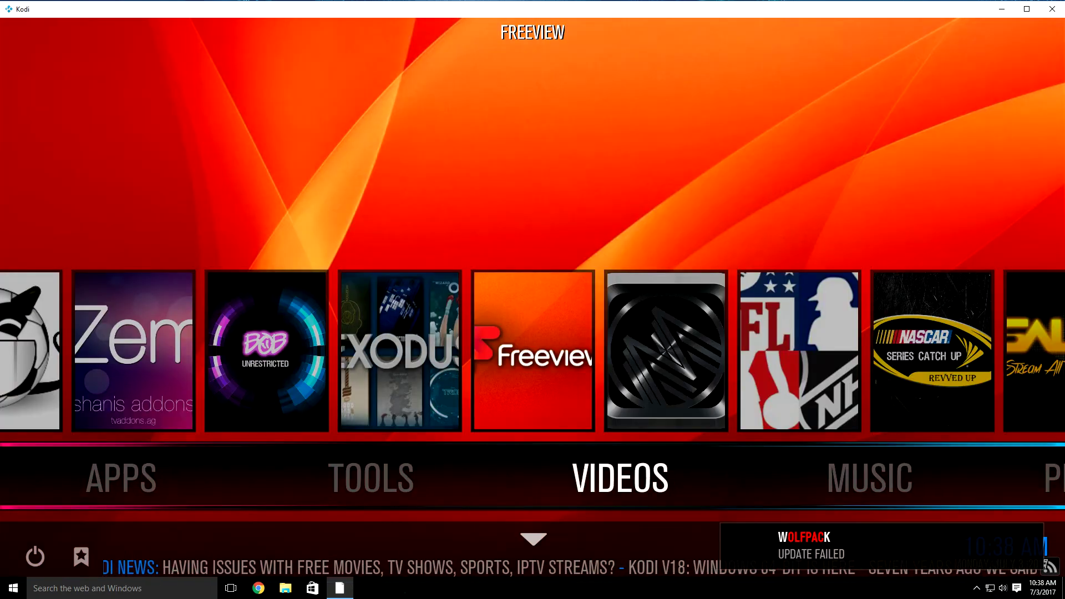
pyautogui.press('Right')
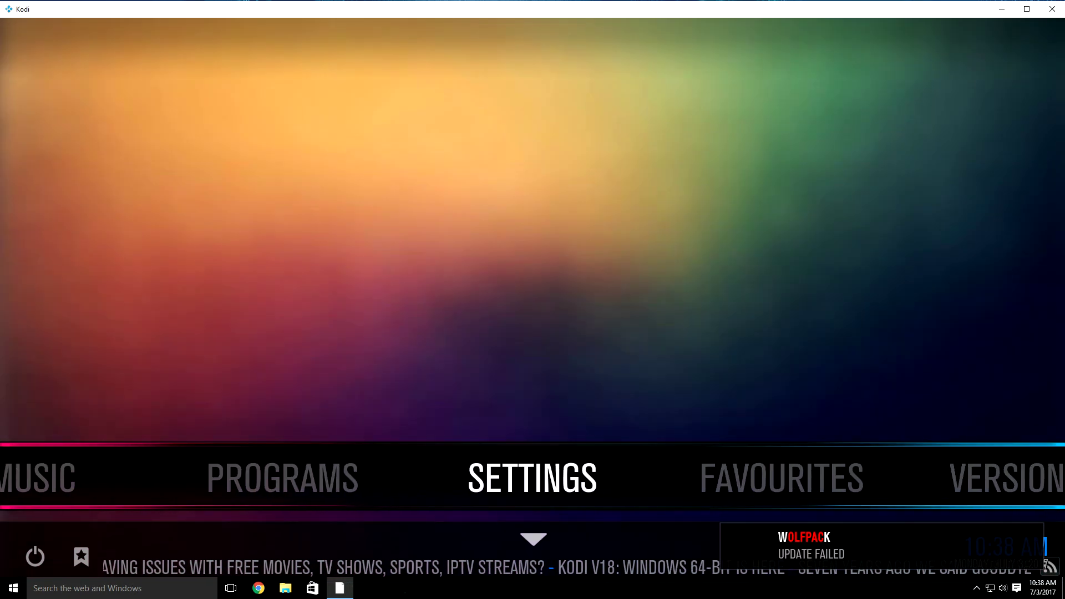
# Step: Open Settings > Player, browse the video playback options, then go back to the Settings list
pyautogui.press('Return')
pyautogui.press('Up')
pyautogui.press('Up')
pyautogui.press('Up')
pyautogui.press('Up')
pyautogui.press('Up')
pyautogui.press('Up')
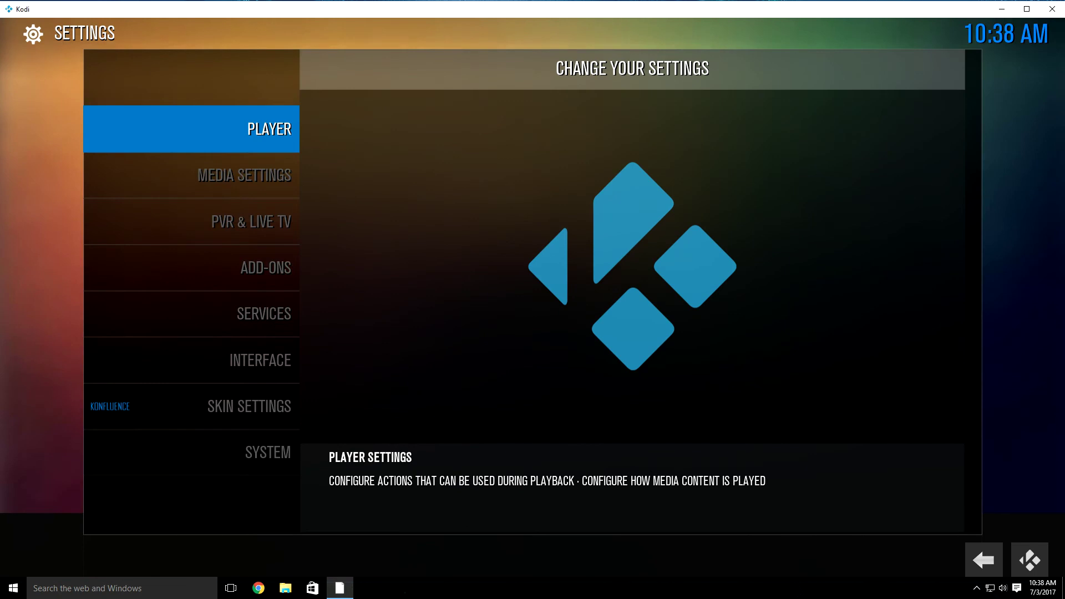
pyautogui.press('Return')
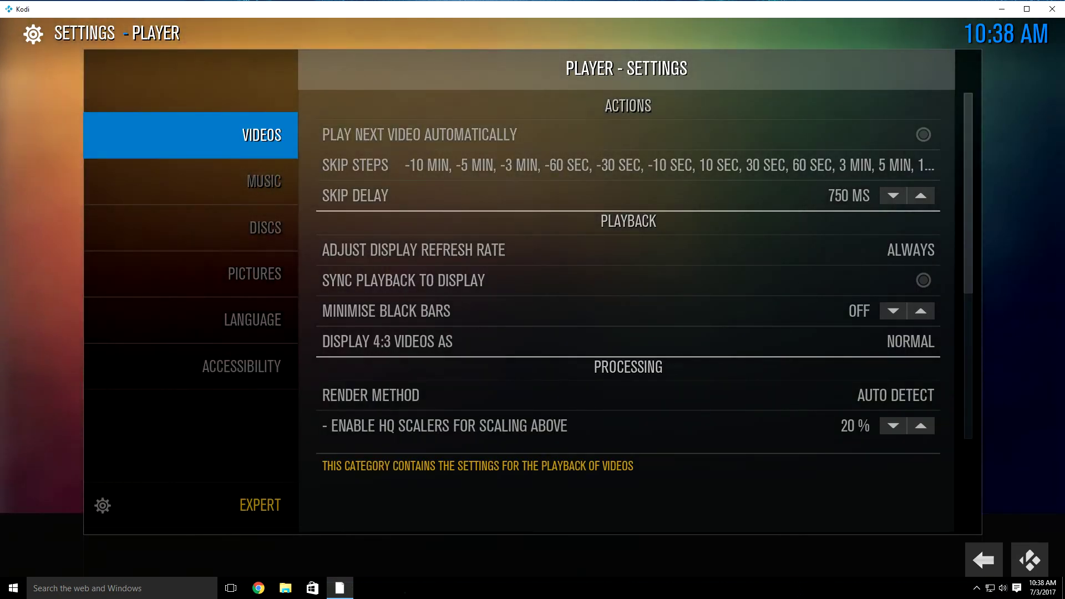
pyautogui.press('Right')
pyautogui.press('Down')
pyautogui.press('Down')
pyautogui.press('Down')
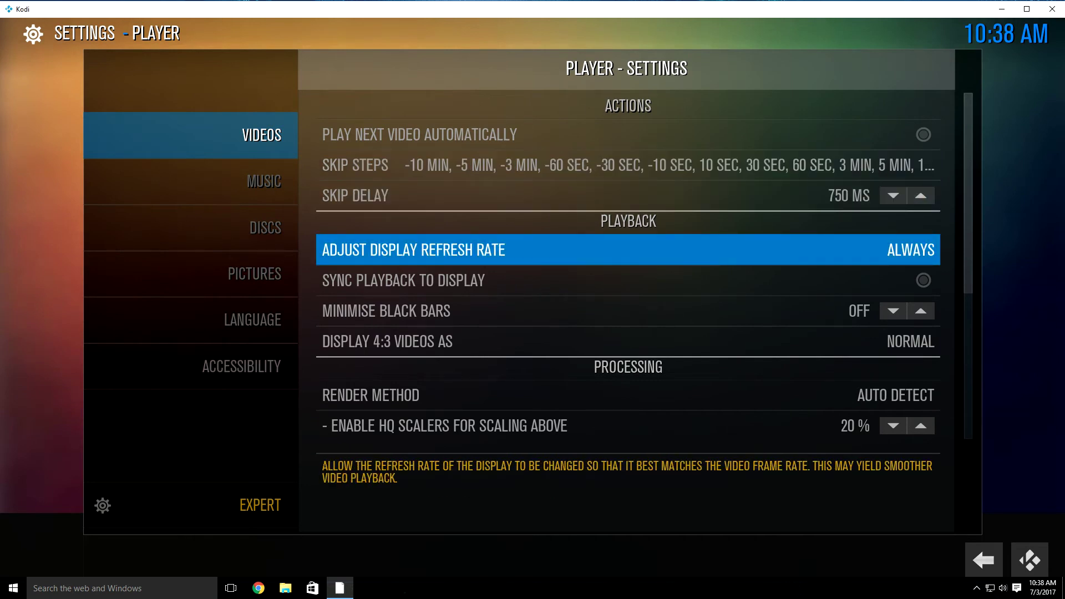
pyautogui.press('Down')
pyautogui.press('Down')
pyautogui.press('Down')
pyautogui.press('Down')
pyautogui.press('Down')
pyautogui.press('Down')
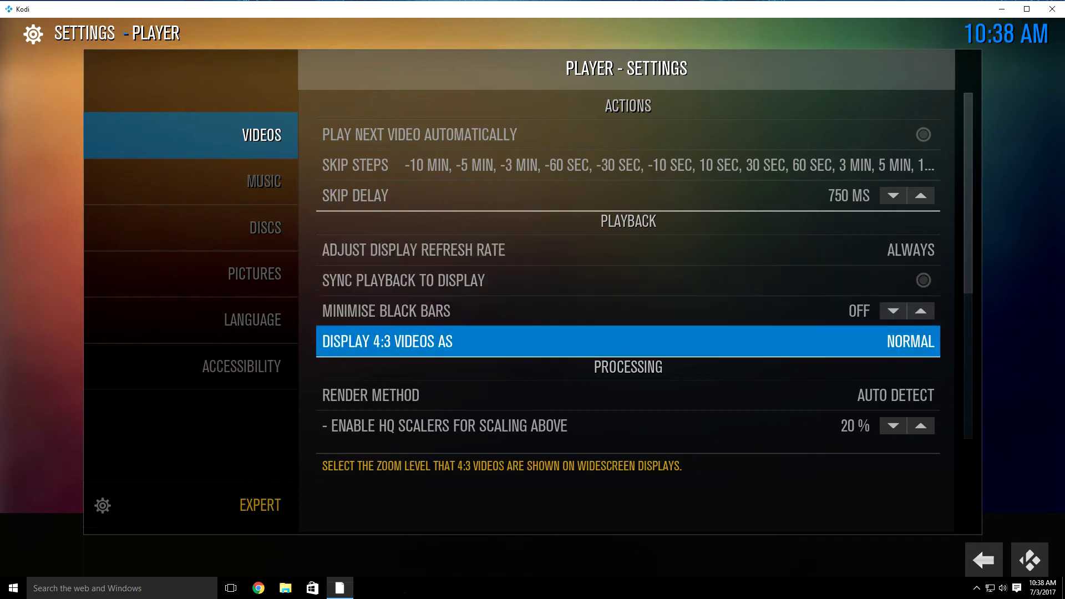
pyautogui.press('Down')
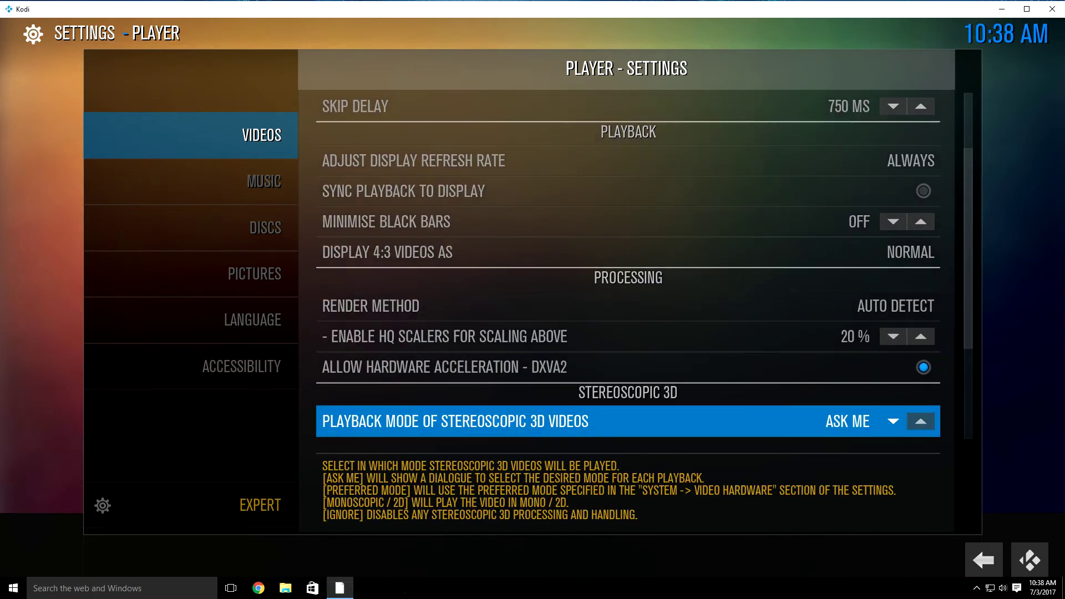
pyautogui.press('BackSpace')
# Step: Go to Add-ons > My Add-ons > Video Add-ons and open Elysium's information dialog
pyautogui.press('Down')
pyautogui.press('Down')
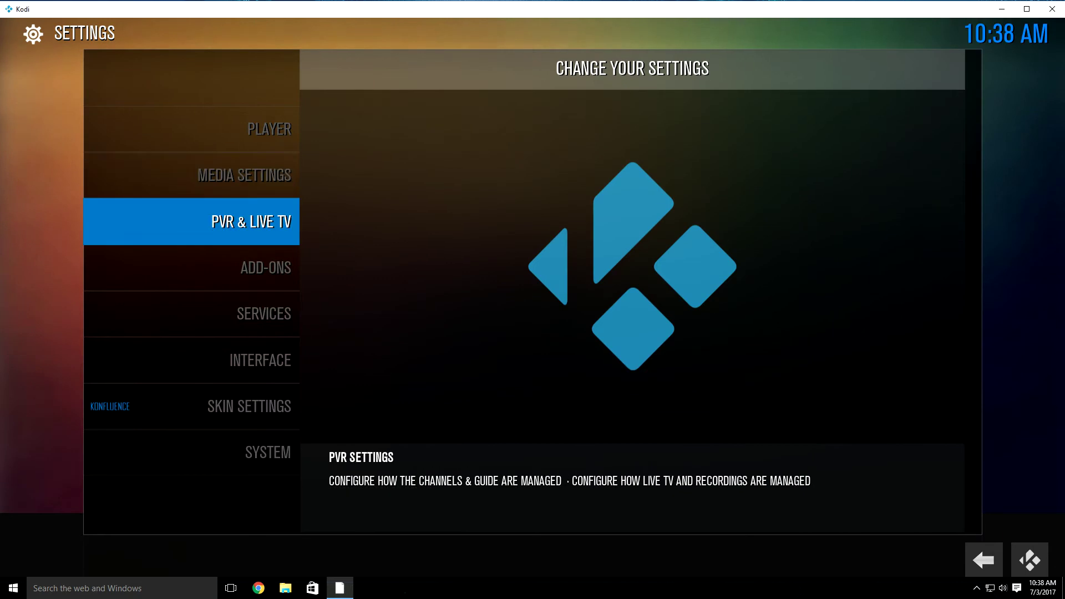
pyautogui.press('Down')
pyautogui.press('Return')
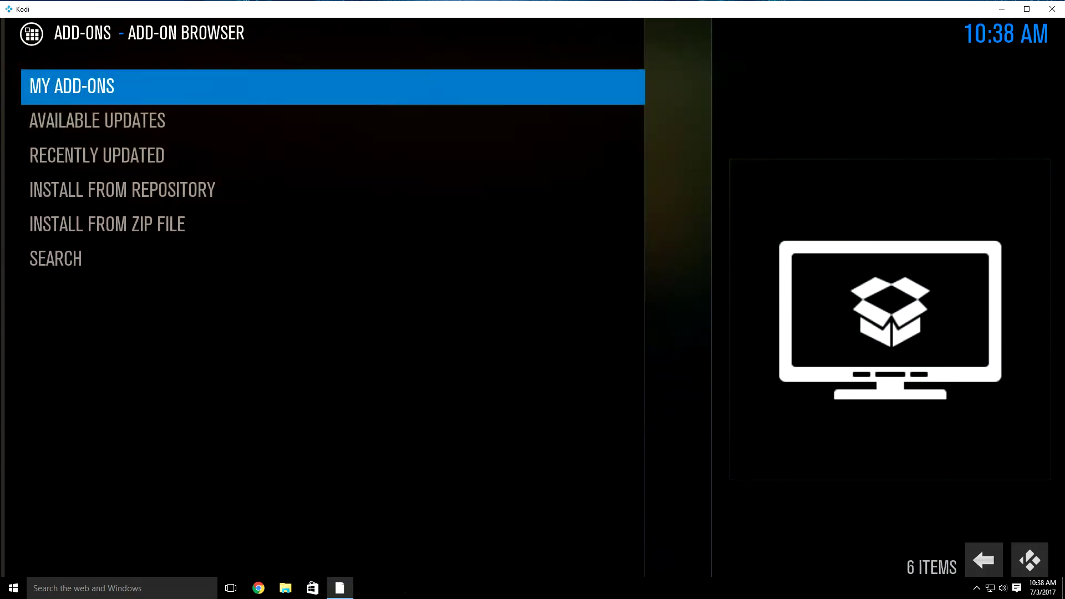
pyautogui.press('Return')
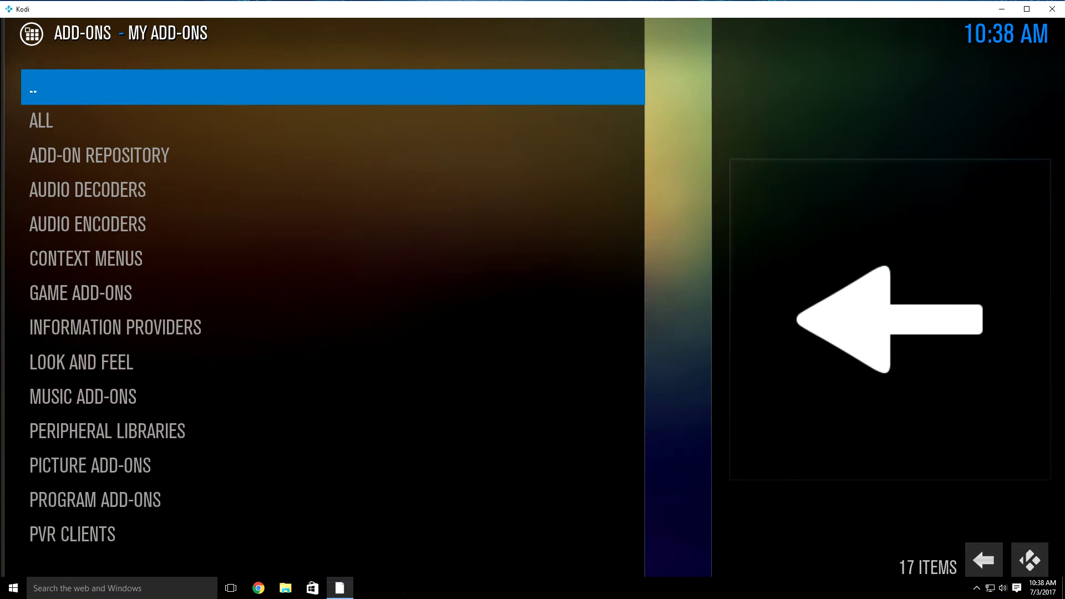
pyautogui.press('Up')
pyautogui.press('Up')
pyautogui.press('Up')
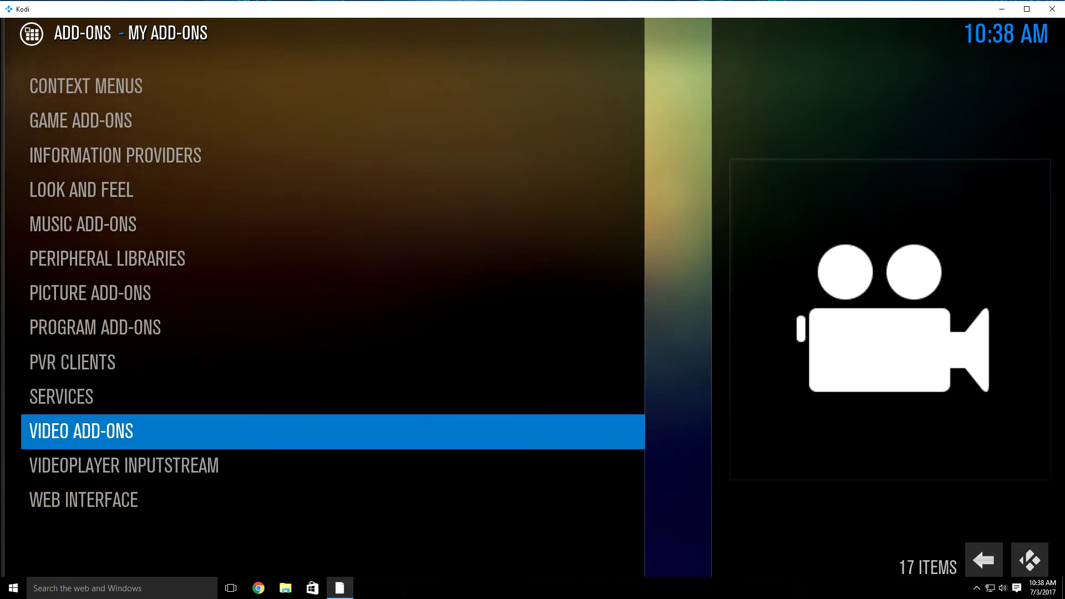
pyautogui.press('Return')
pyautogui.press('Down')
pyautogui.press('Down')
pyautogui.press('Down')
pyautogui.press('Down')
pyautogui.press('Down')
pyautogui.press('Down')
pyautogui.press('Down')
pyautogui.press('Down')
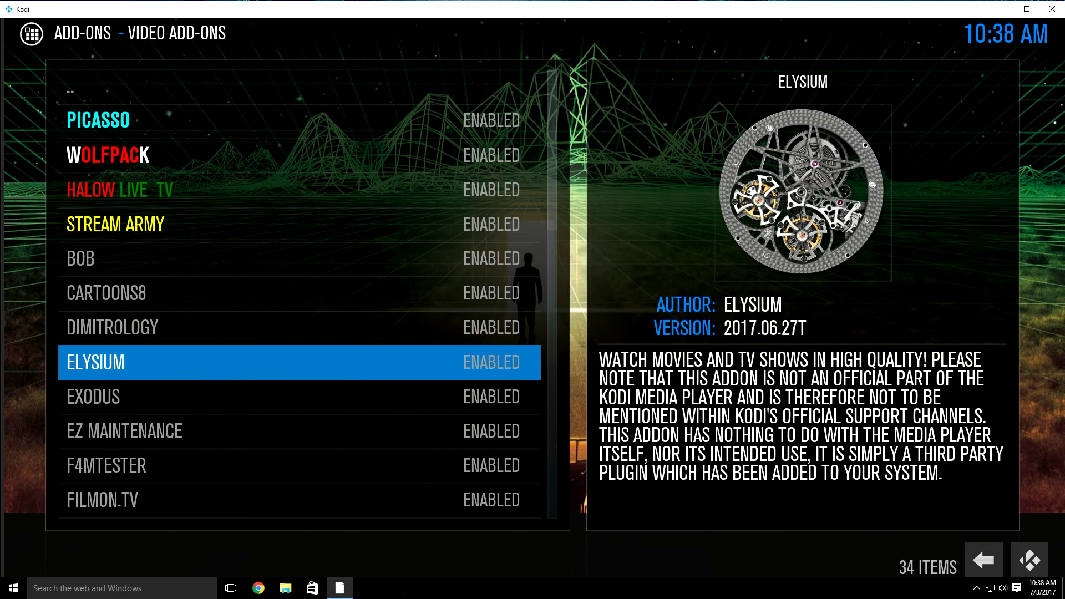
pyautogui.press('Return')
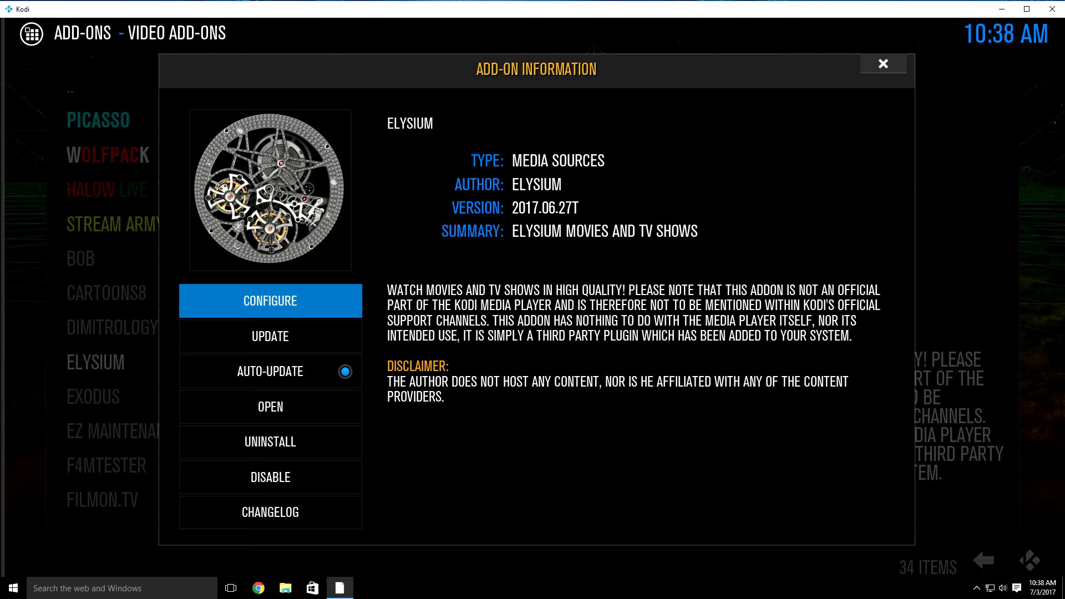
pyautogui.press('Return')
# Step: Lower Elysium's Providers Timeout setting to 25 in the General section
pyautogui.press('Down')
pyautogui.press('Down')
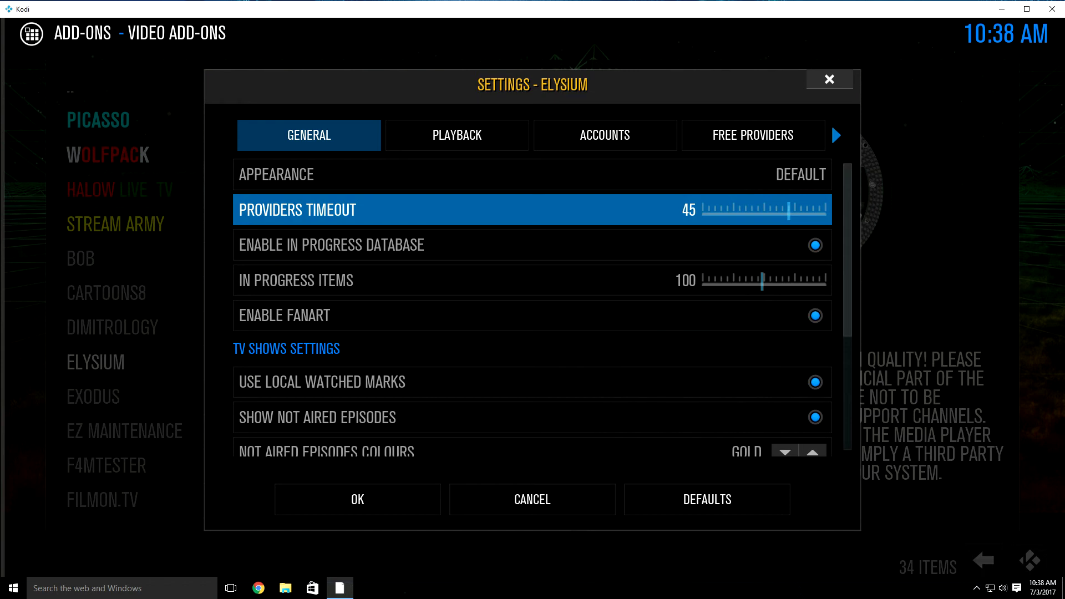
pyautogui.press('Up')
pyautogui.press('Up')
pyautogui.press('Down')
pyautogui.press('Down')
pyautogui.press('Left')
pyautogui.press('Left')
pyautogui.press('Left')
pyautogui.press('Left')
pyautogui.press('Left')
pyautogui.press('Left')
pyautogui.press('Left')
pyautogui.press('Left')
pyautogui.press('Left')
pyautogui.press('Left')
pyautogui.press('Left')
pyautogui.press('Left')
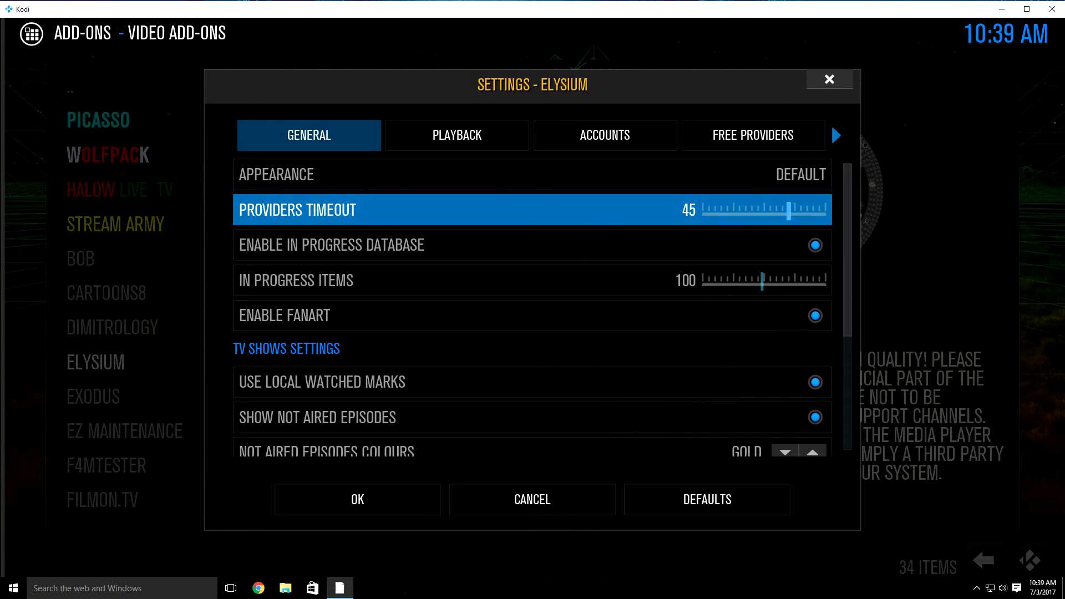
pyautogui.press('Left')
pyautogui.press('Left')
pyautogui.press('Left')
pyautogui.press('Left')
pyautogui.press('Left')
pyautogui.press('Left')
pyautogui.press('Left')
pyautogui.press('Left')
# Step: In Elysium's Playback section, turn off Hosters With Captchas
pyautogui.press('Up')
pyautogui.press('Up')
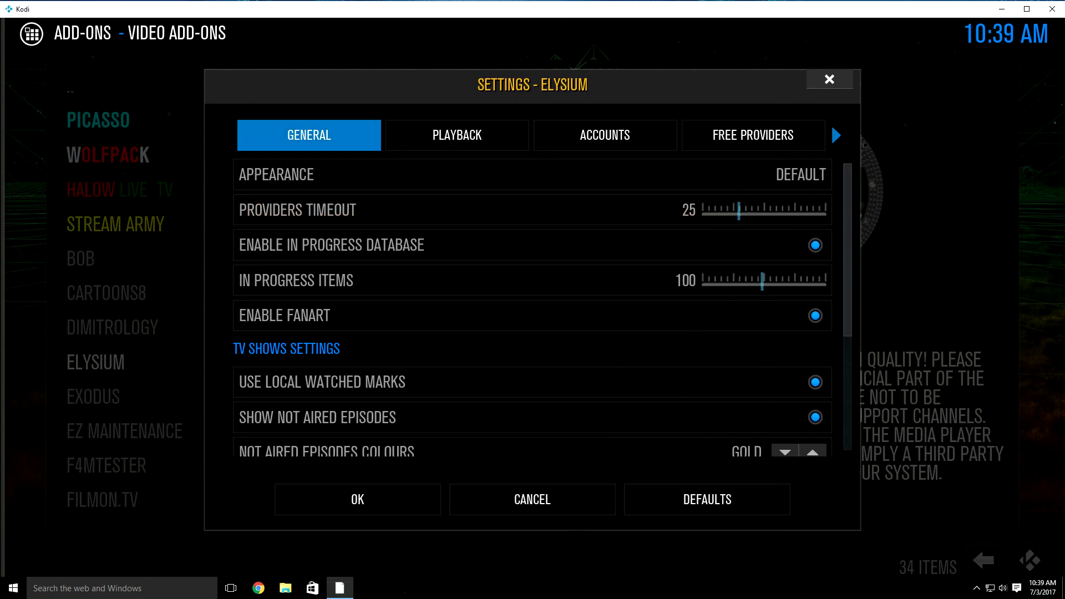
pyautogui.press('Right')
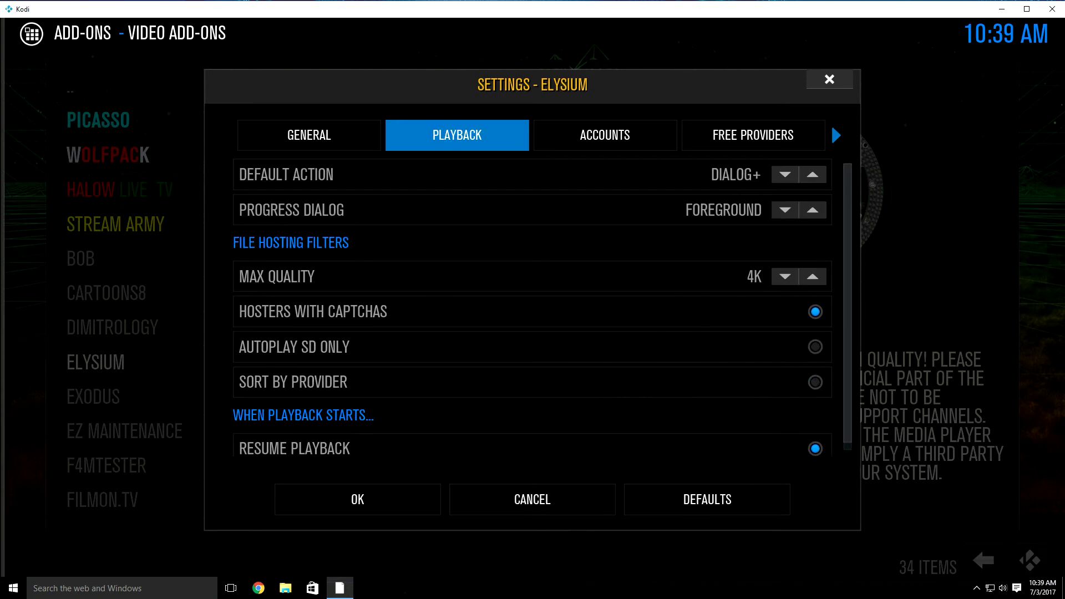
pyautogui.press('Down')
pyautogui.press('Down')
pyautogui.press('Down')
pyautogui.press('Down')
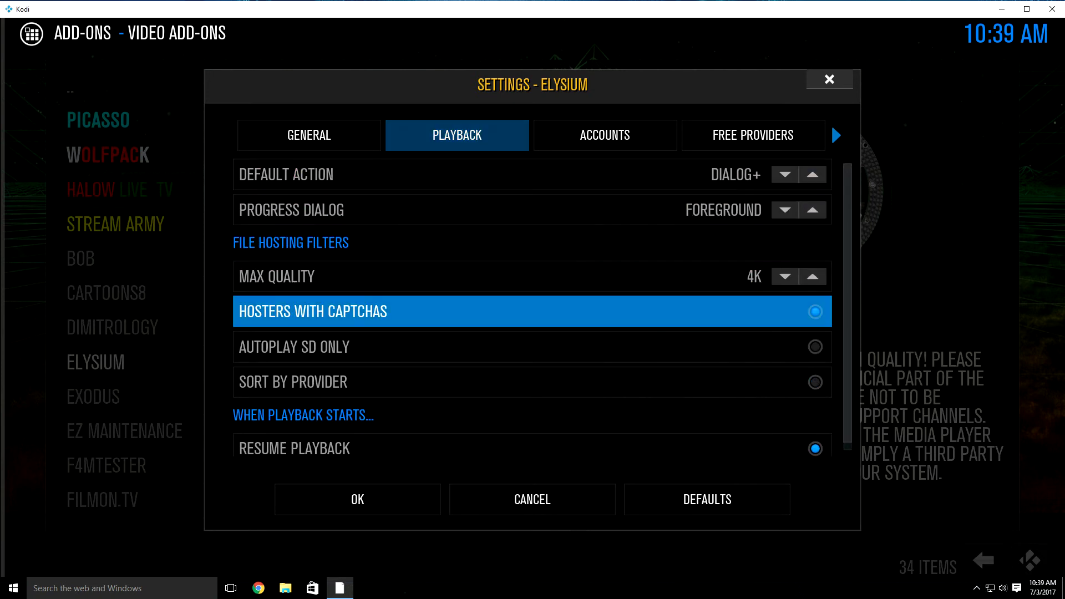
pyautogui.press('Return')
pyautogui.press('Down')
pyautogui.press('Down')
pyautogui.press('Down')
pyautogui.press('Down')
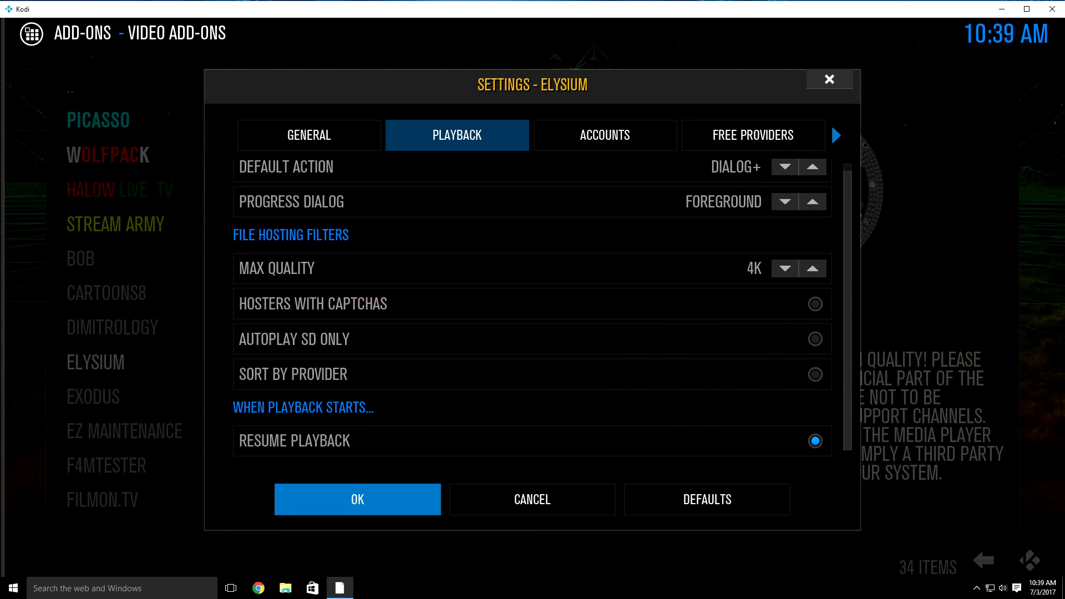
# Step: Save the Elysium settings and open the Exodus add-on's settings
pyautogui.press('Return')
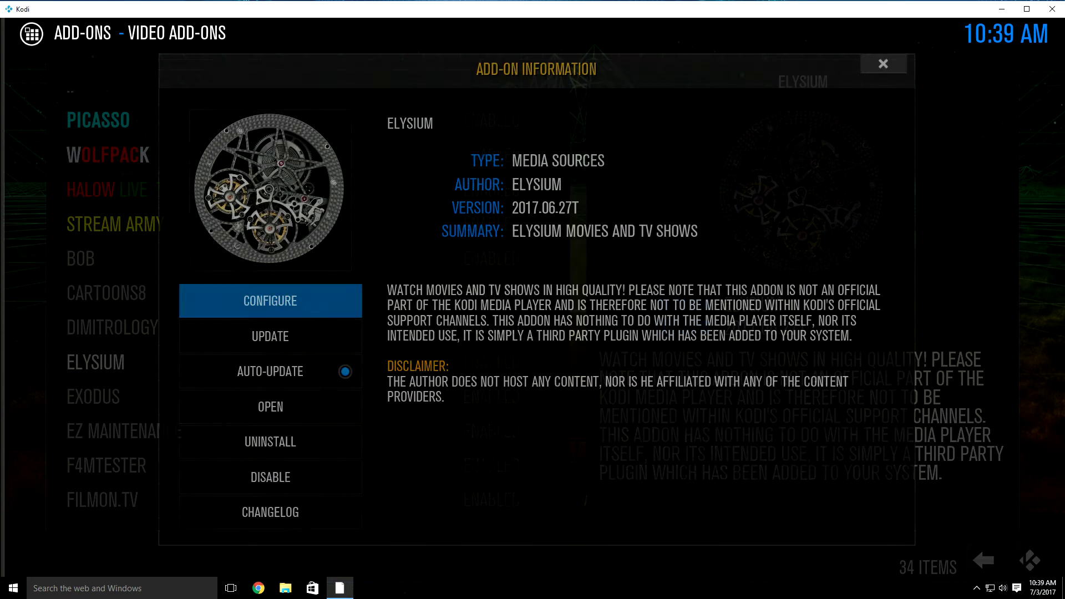
pyautogui.press('Escape')
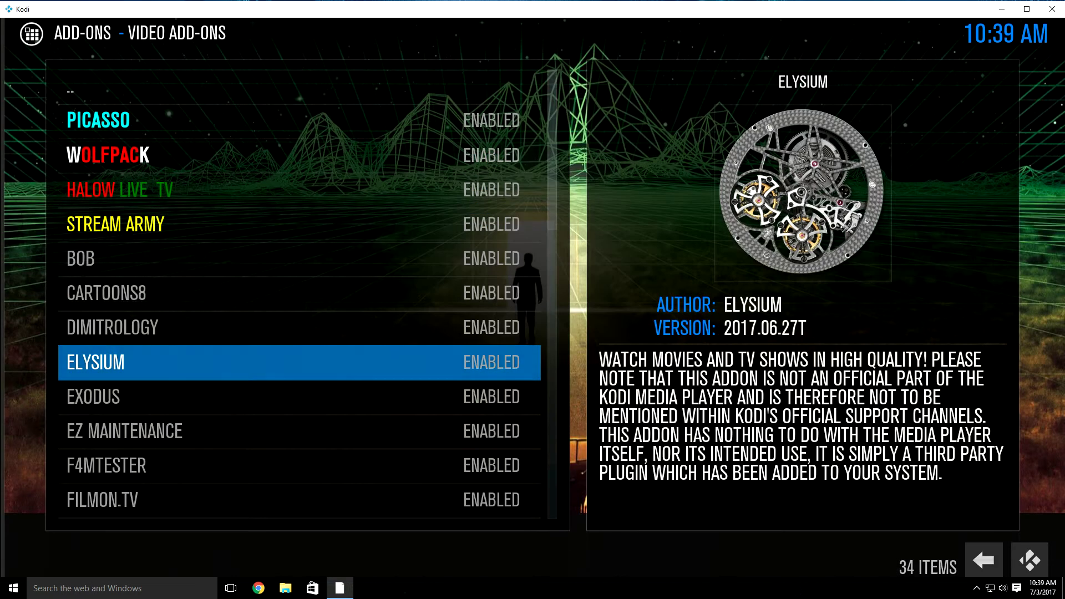
pyautogui.press('Down')
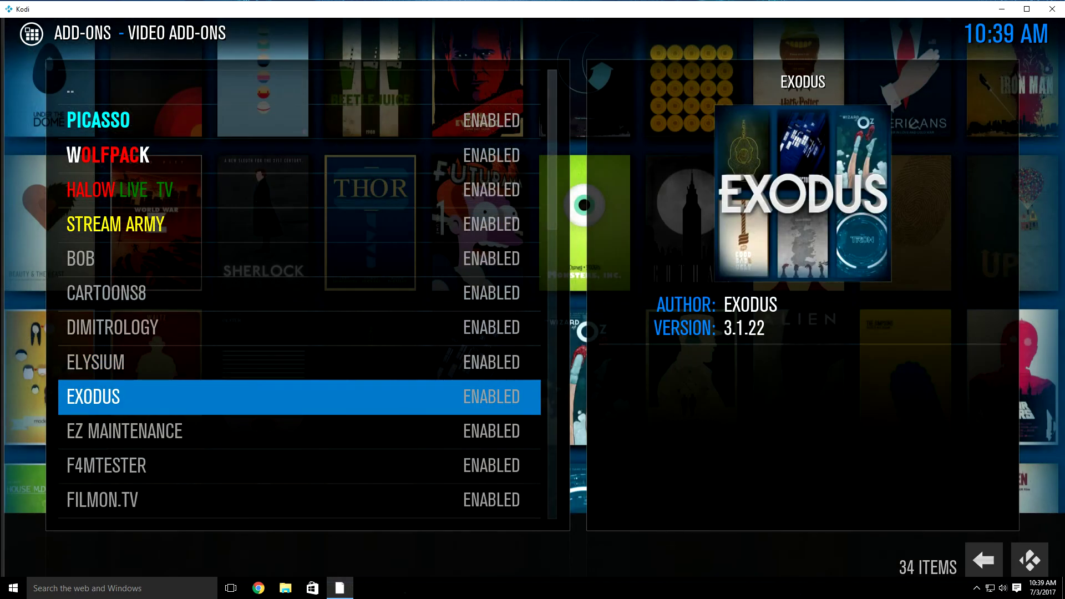
pyautogui.press('Return')
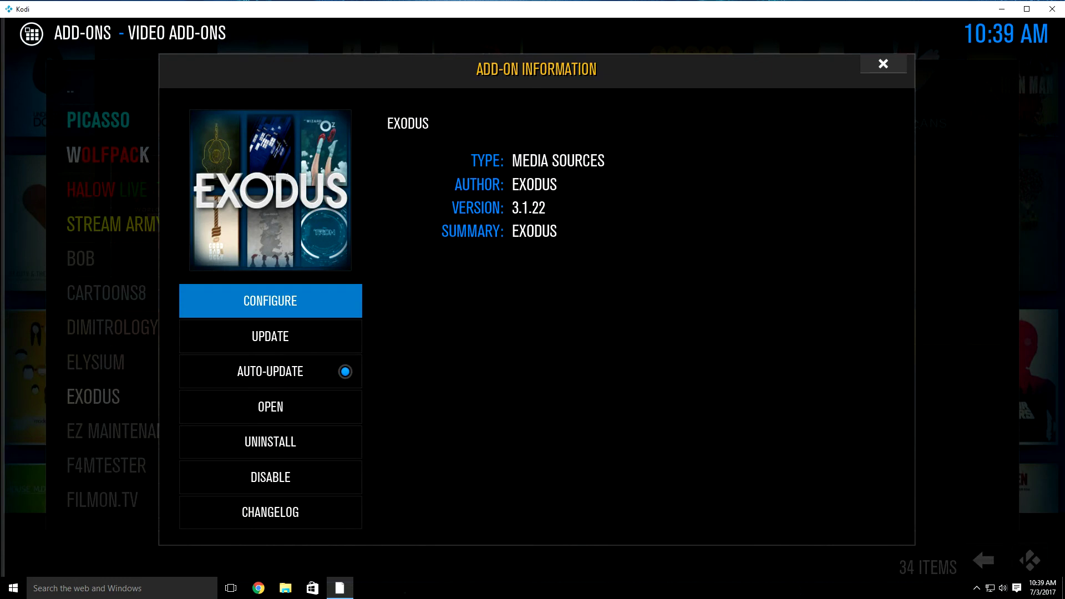
pyautogui.press('Return')
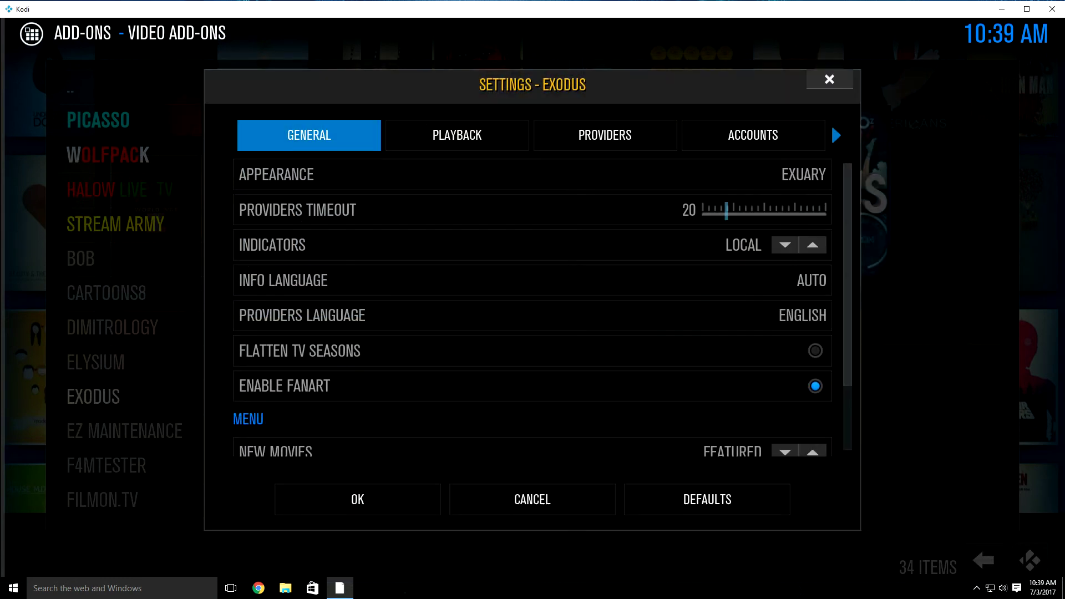
# Step: Review Exodus's General and Playback settings (Providers Timeout 20, Max Quality 4K) and save them
pyautogui.press('Down')
pyautogui.press('Down')
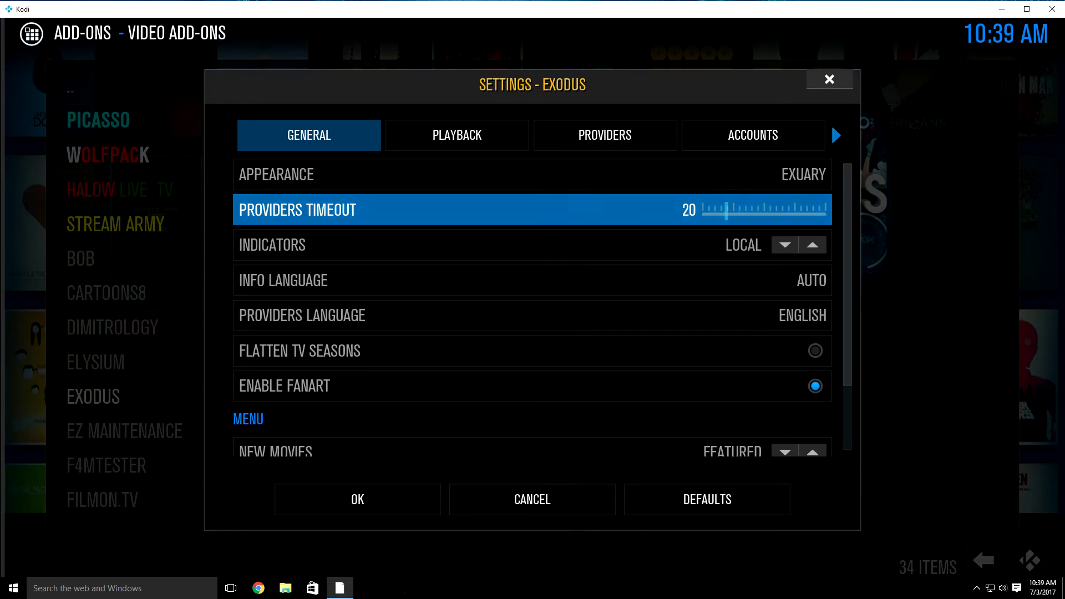
pyautogui.press('Up')
pyautogui.press('Up')
pyautogui.press('Right')
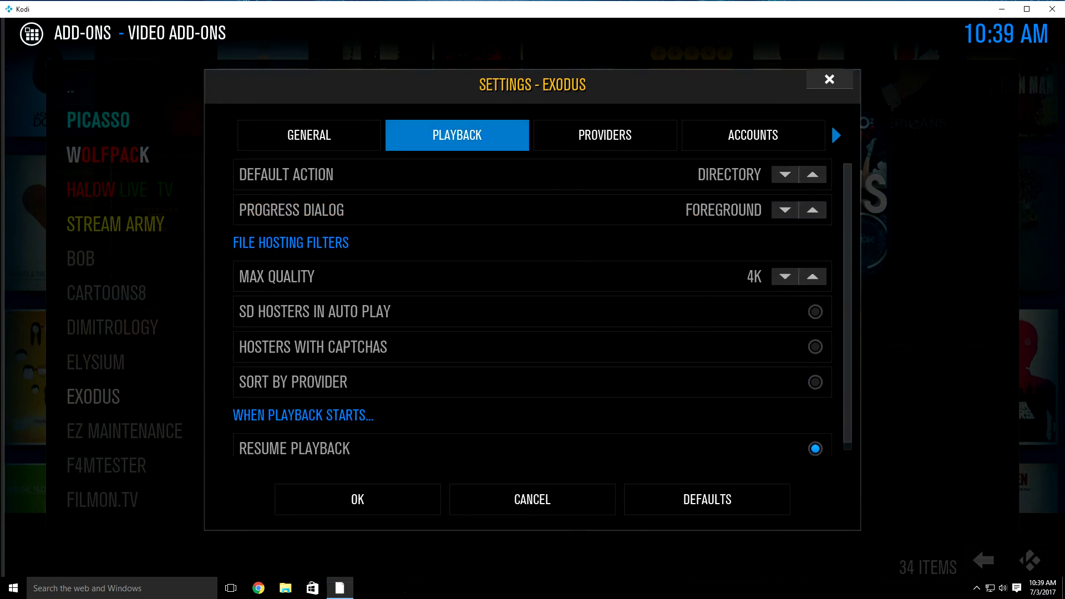
pyautogui.press('Down')
pyautogui.press('Down')
pyautogui.press('Down')
pyautogui.press('Down')
pyautogui.press('Down')
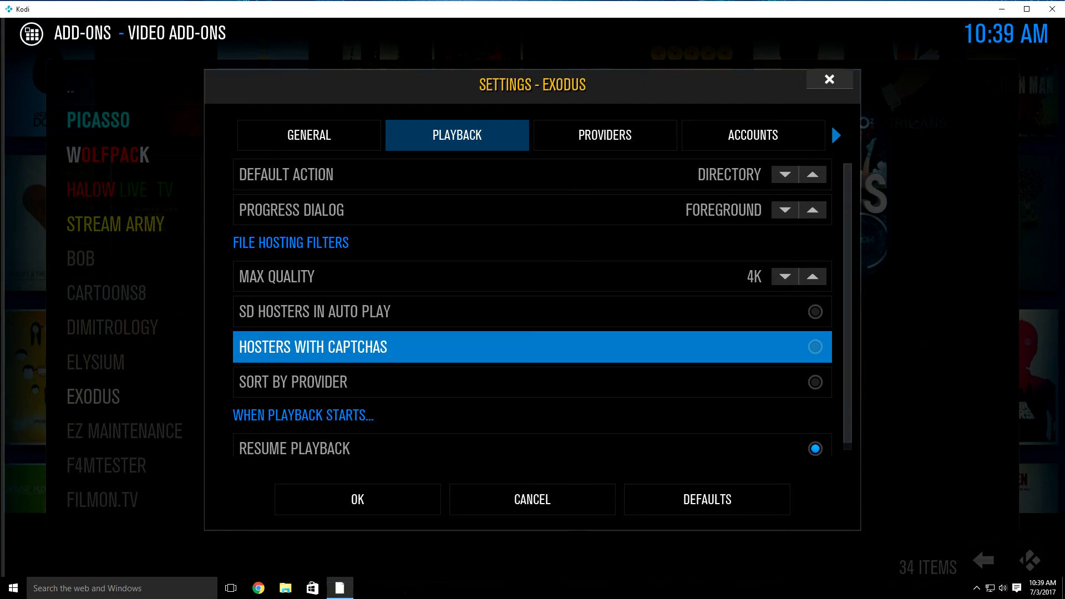
pyautogui.press('Down')
pyautogui.press('Down')
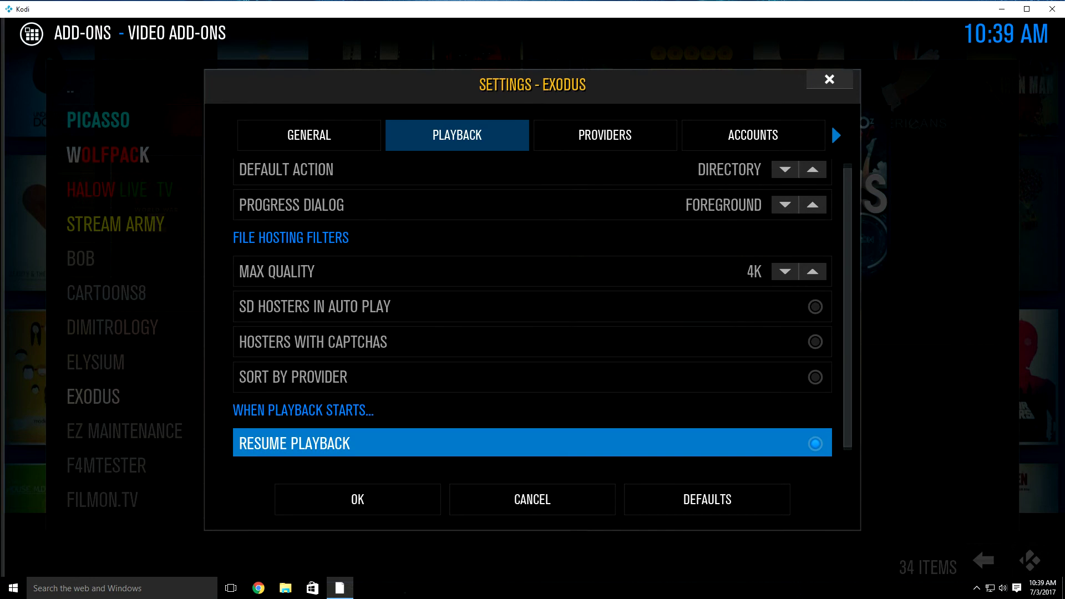
pyautogui.press('Down')
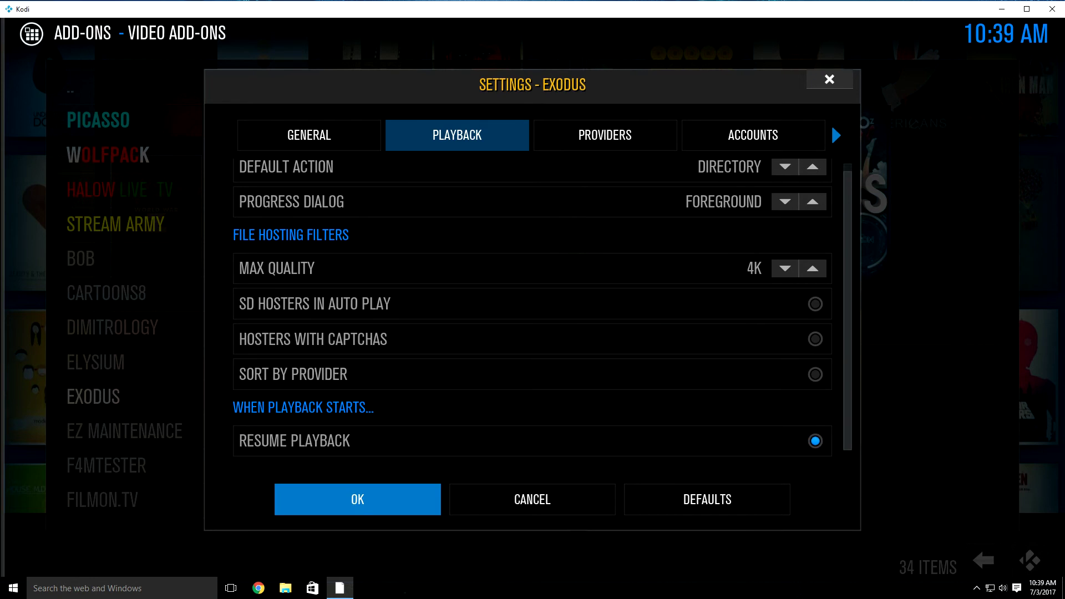
pyautogui.press('Return')
pyautogui.press('Down')
# Step: Back out of the add-on screens and Settings to the SchisM home menu
pyautogui.press('Escape')
pyautogui.press('Down')
pyautogui.press('Down')
pyautogui.press('Down')
pyautogui.press('Down')
pyautogui.press('Down')
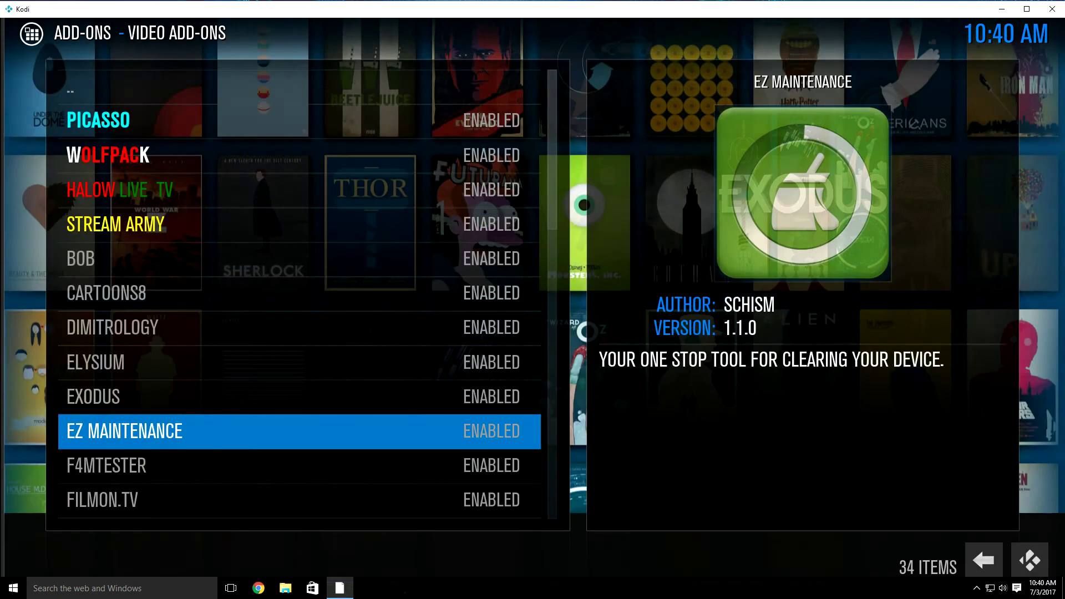
pyautogui.press('BackSpace')
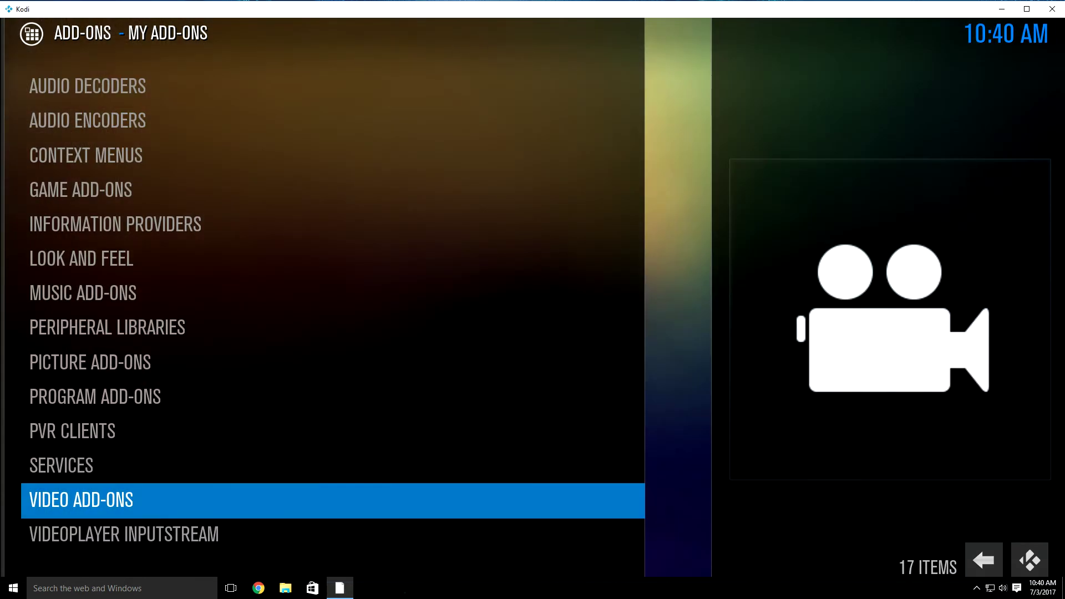
pyautogui.press('Down')
pyautogui.press('BackSpace')
pyautogui.press('BackSpace')
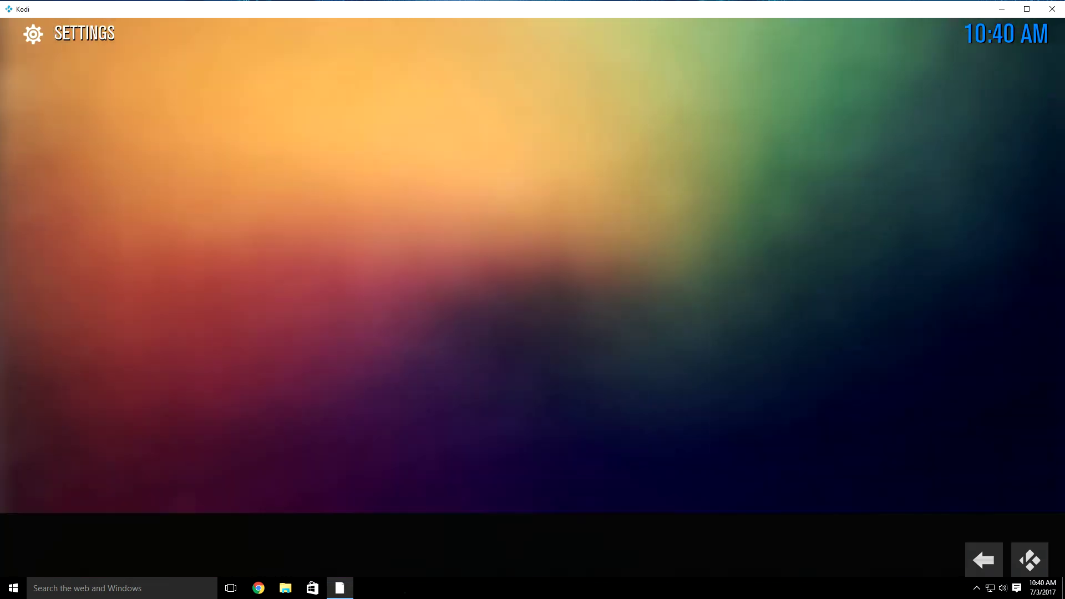
pyautogui.press('BackSpace')
pyautogui.press('Right')
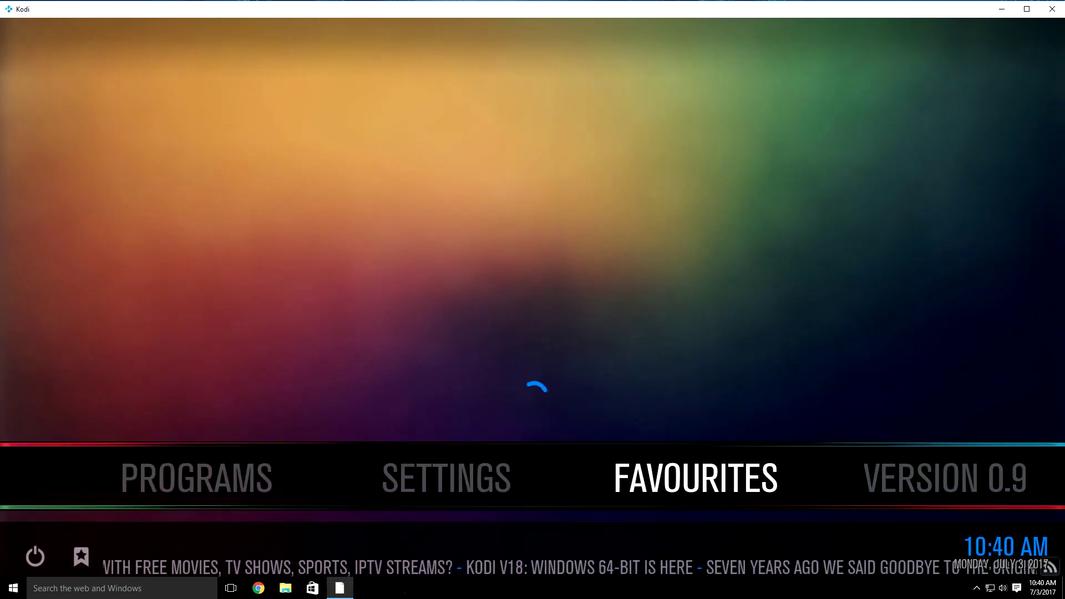
# Step: Preview the TV SHOWS and MOVIES submenus listing Exodus, Salts and Specto, then enter Settings
pyautogui.press('Right')
pyautogui.press('Right')
pyautogui.press('Right')
pyautogui.press('Right')
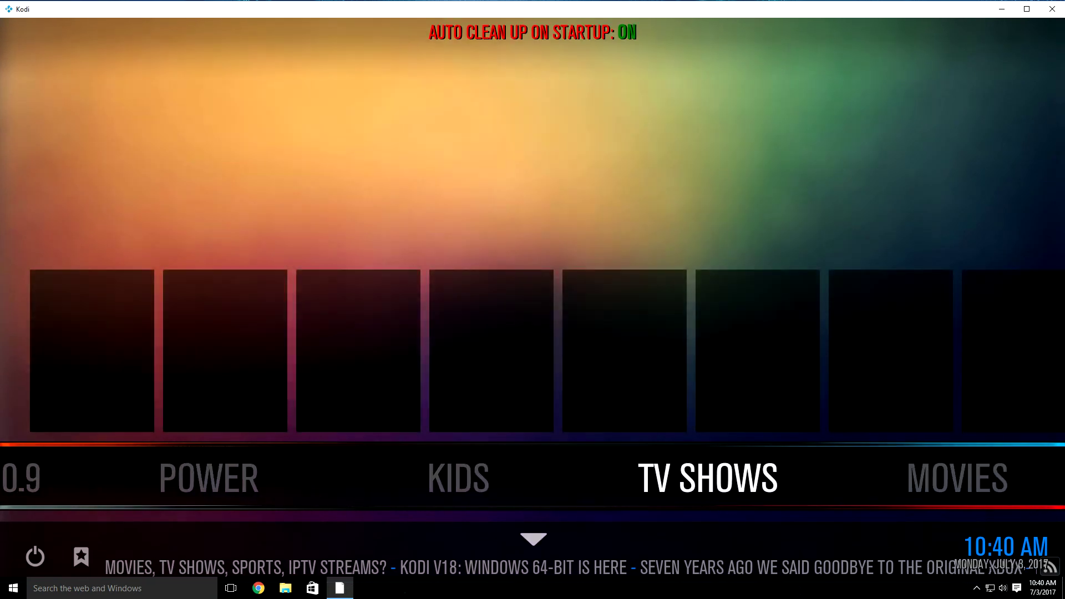
pyautogui.press('Down')
pyautogui.press('Up')
pyautogui.press('Right')
pyautogui.press('Down')
pyautogui.press('Up')
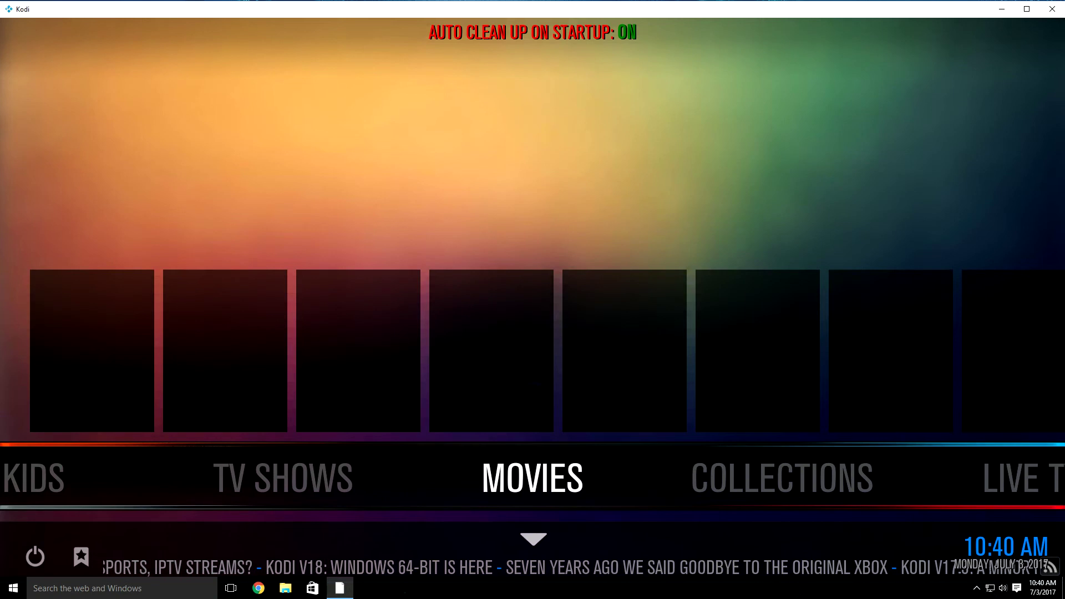
pyautogui.press('Left')
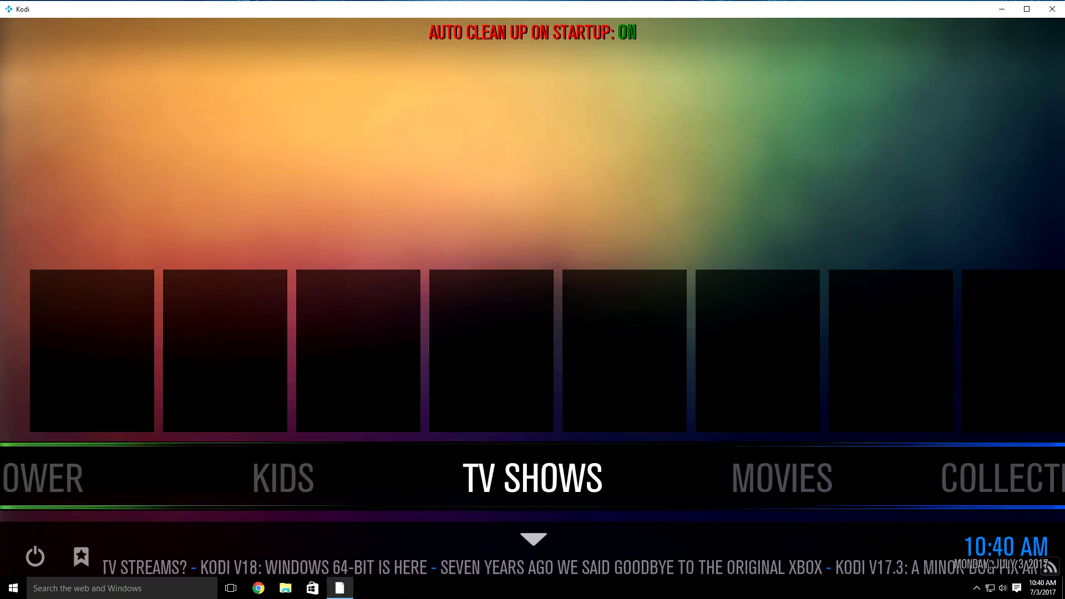
pyautogui.press('Left')
pyautogui.press('Left')
pyautogui.press('Left')
pyautogui.press('Left')
pyautogui.press('Left')
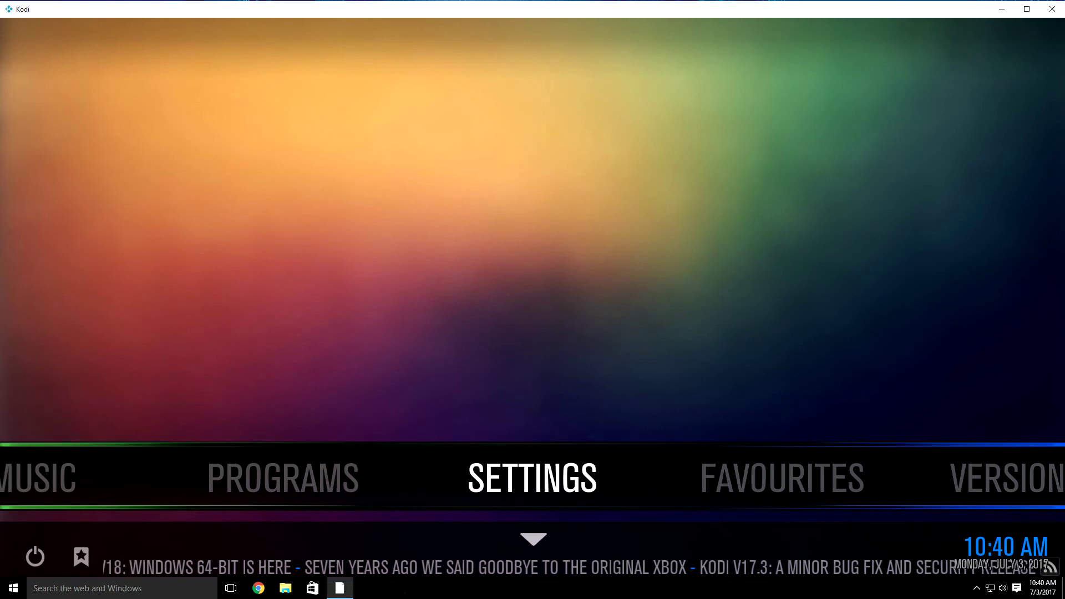
pyautogui.press('Return')
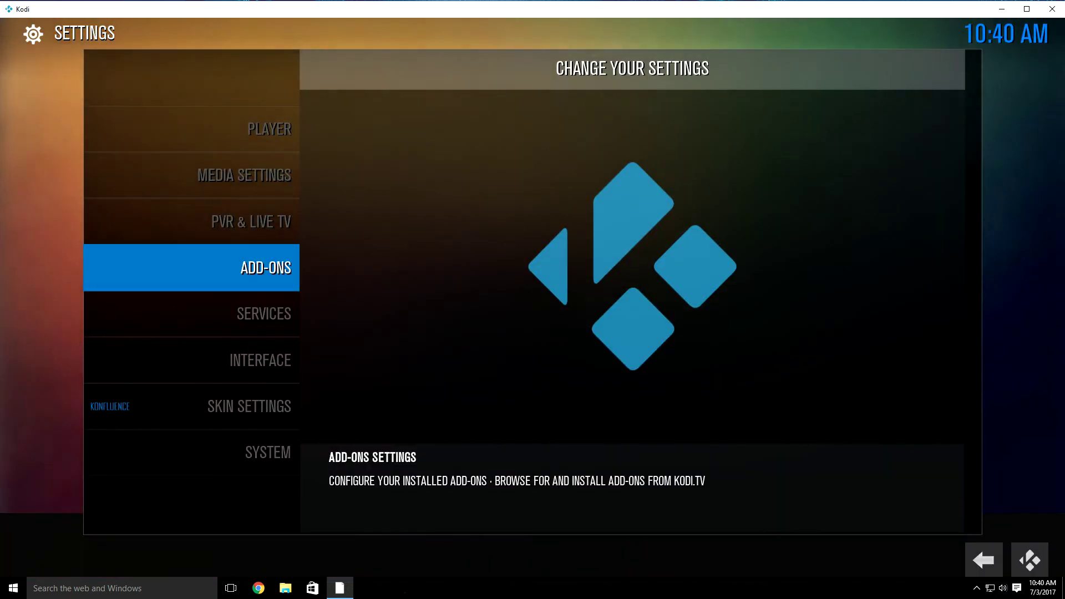
# Step: Through Interface > Skin > Configure Skin > Main Menu Options, bring up the Customize Main Menu editor
pyautogui.press('Down')
pyautogui.press('Down')
pyautogui.press('Return')
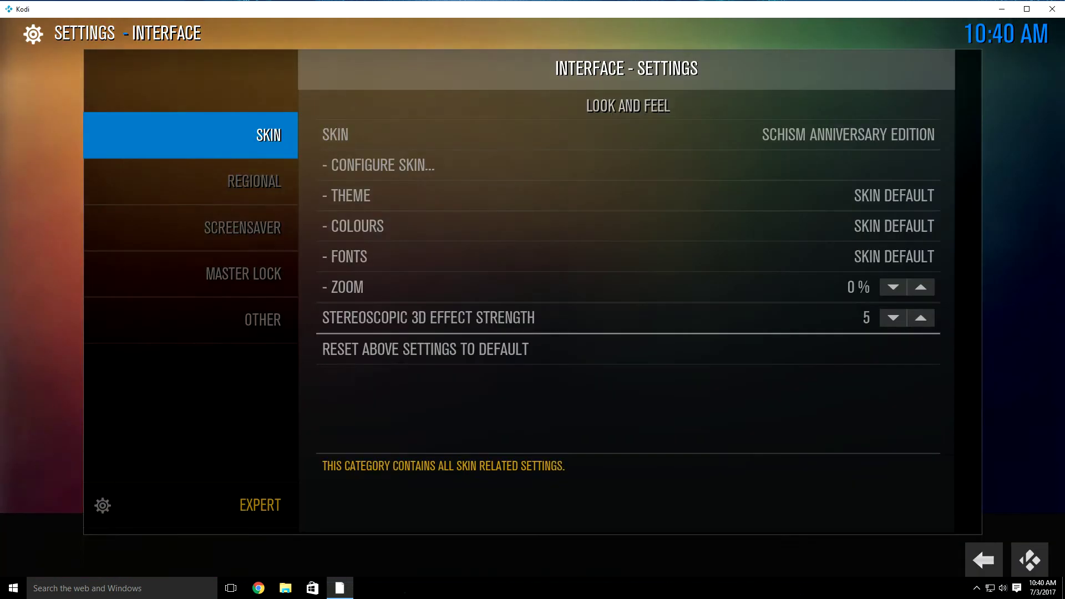
pyautogui.press('Right')
pyautogui.press('Left')
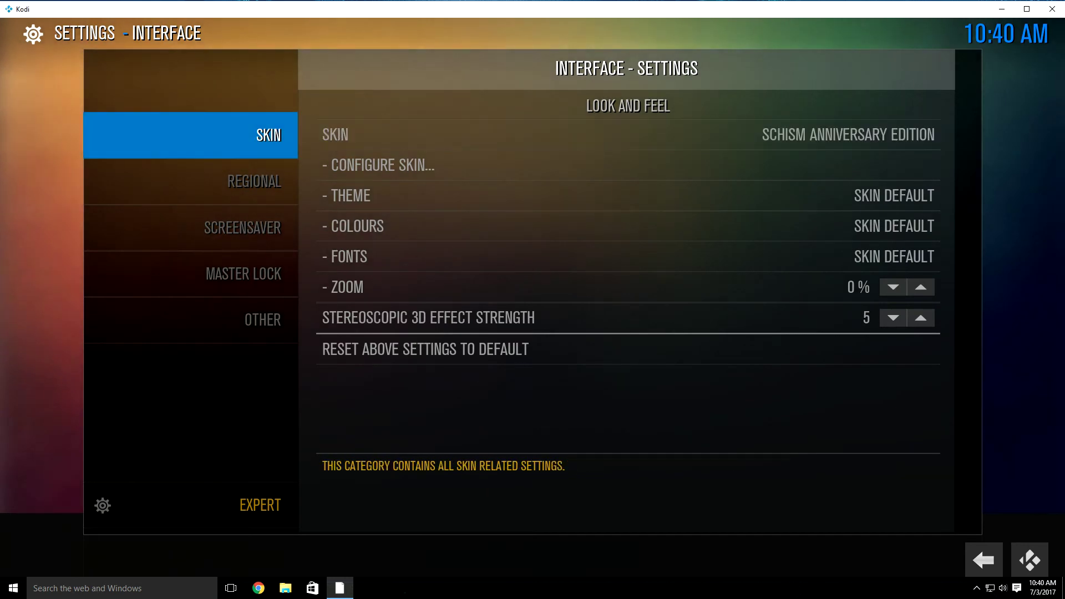
pyautogui.press('Right')
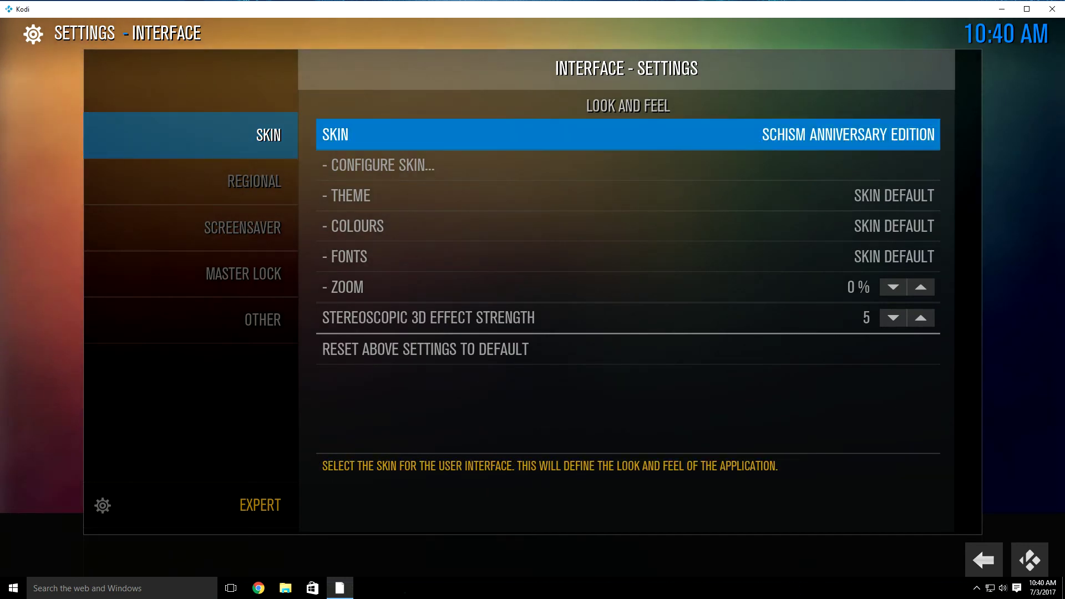
pyautogui.press('Down')
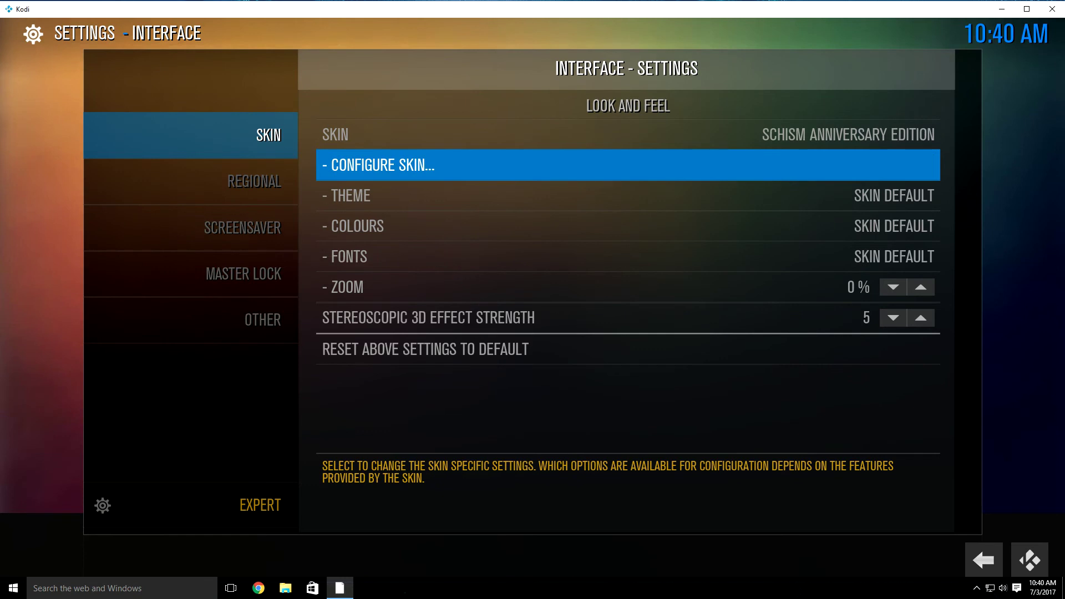
pyautogui.press('Return')
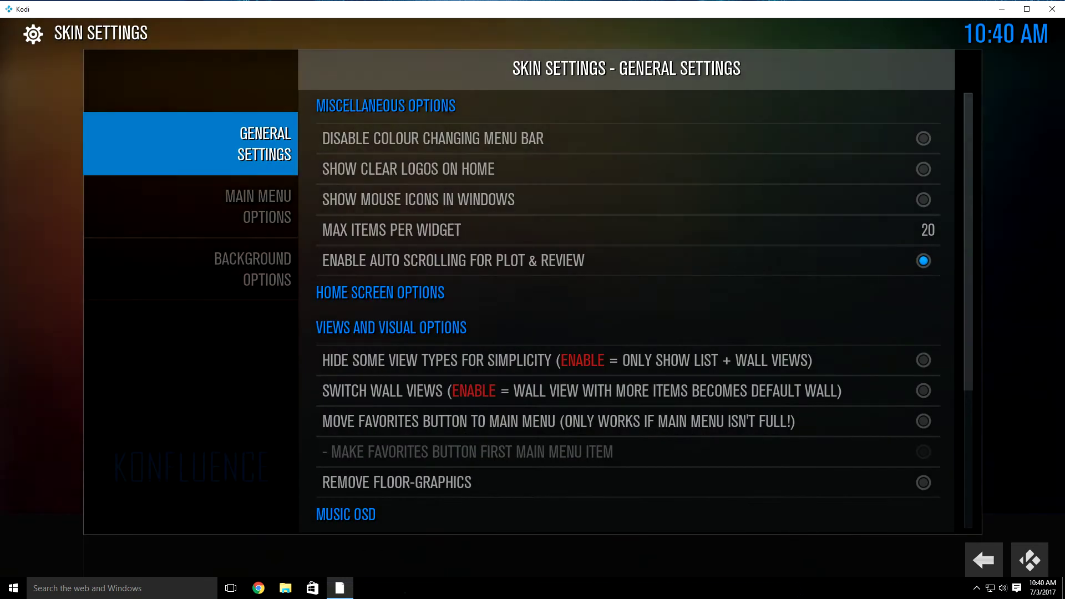
pyautogui.press('Down')
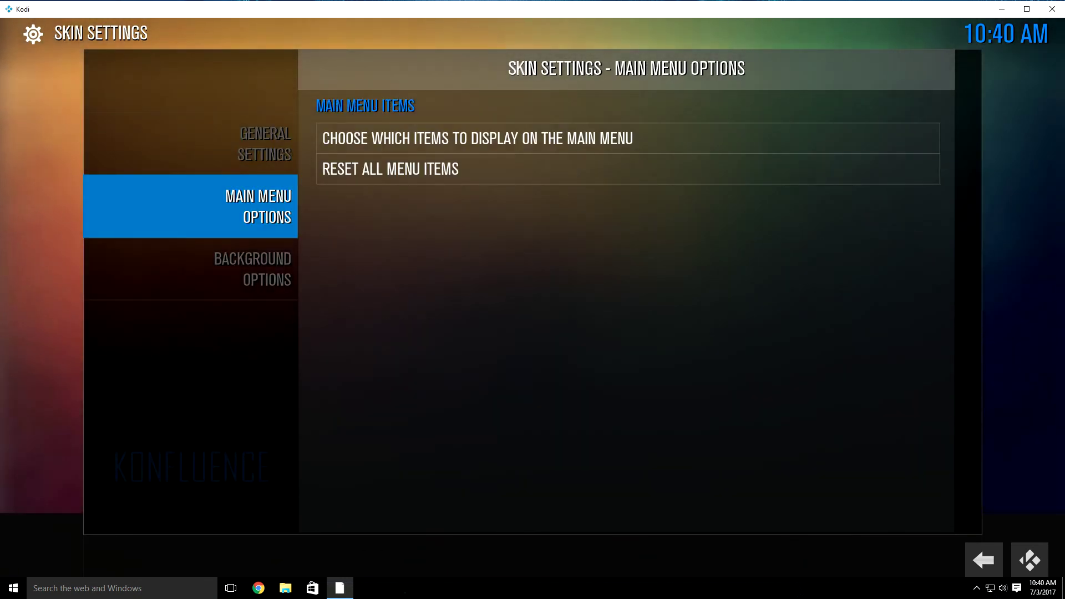
pyautogui.press('Right')
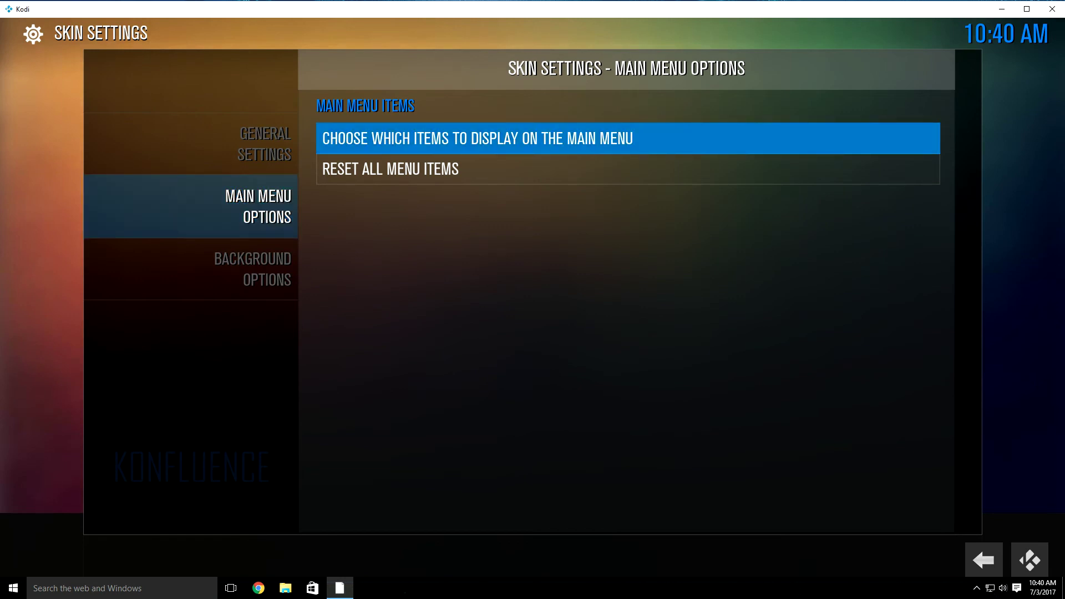
pyautogui.press('Return')
pyautogui.press('Left')
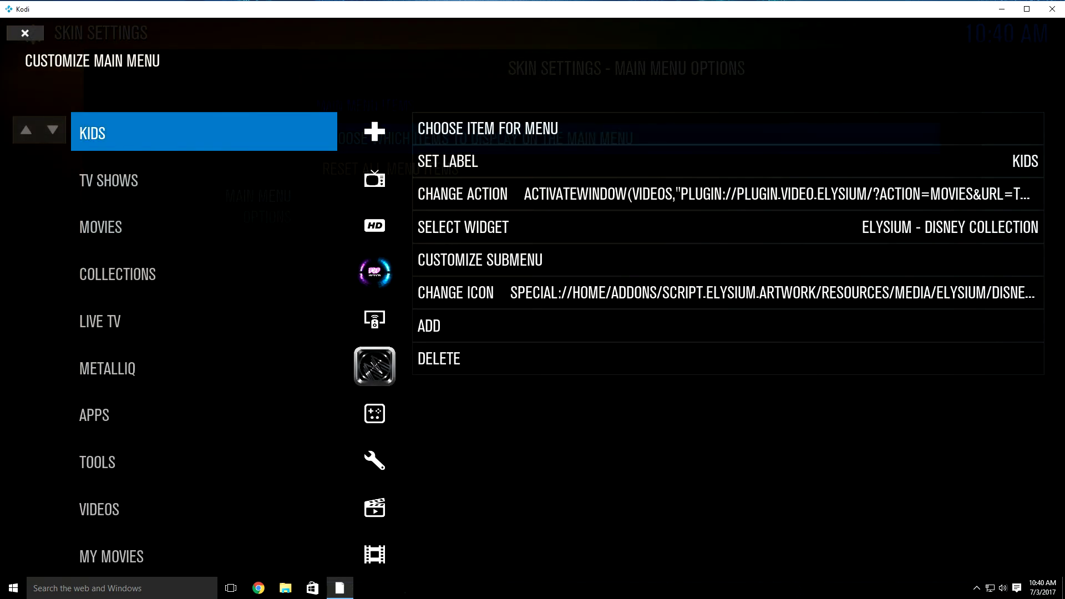
# Step: Open the TV Shows submenu editor and select its SALTS entry
pyautogui.press('Down')
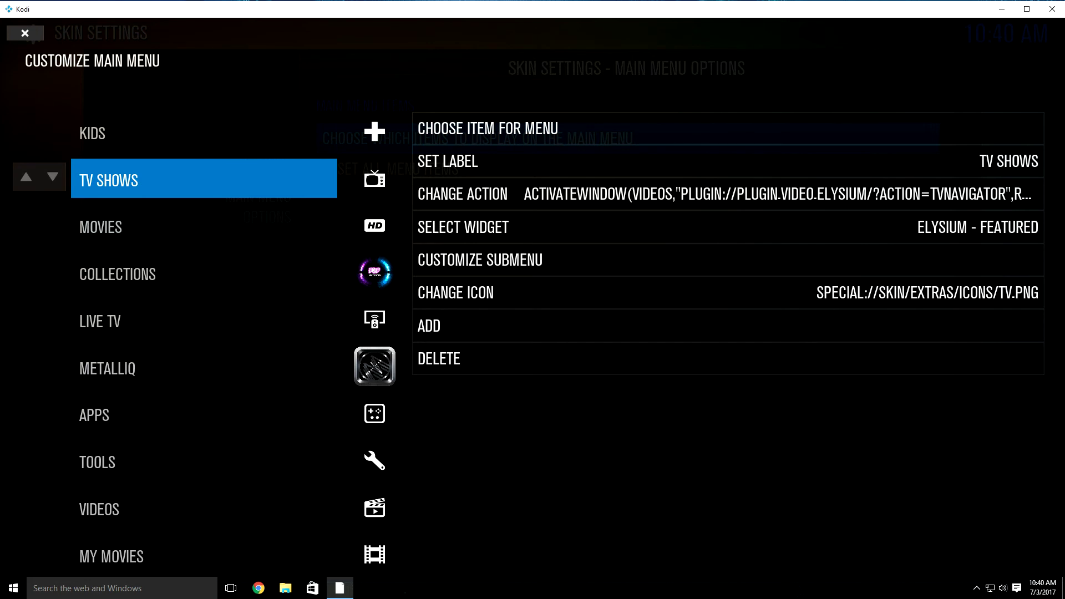
pyautogui.press('Right')
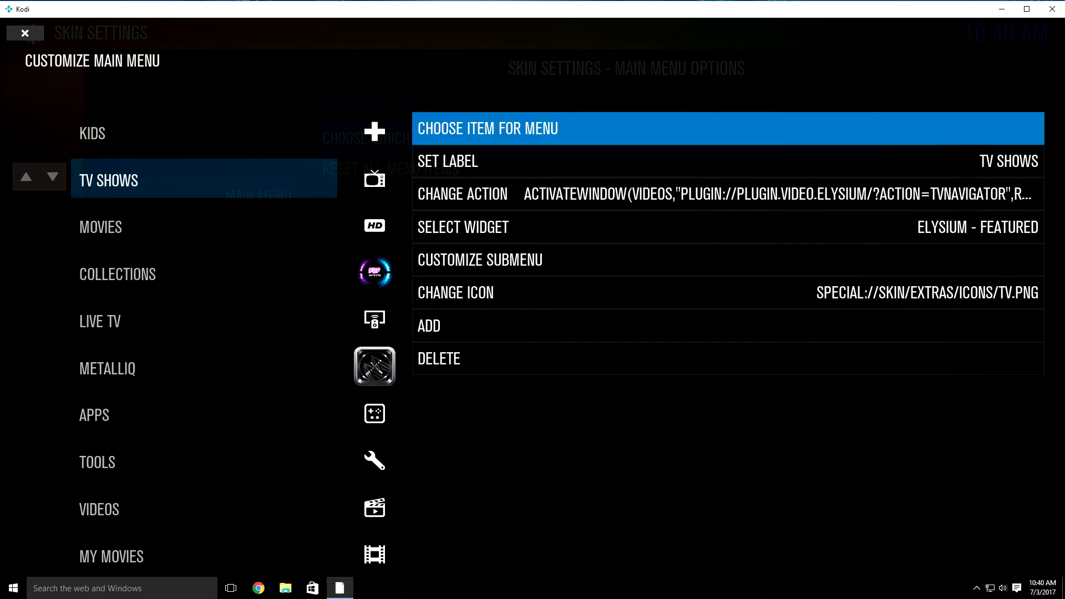
pyautogui.press('Down')
pyautogui.press('Down')
pyautogui.press('Down')
pyautogui.press('Down')
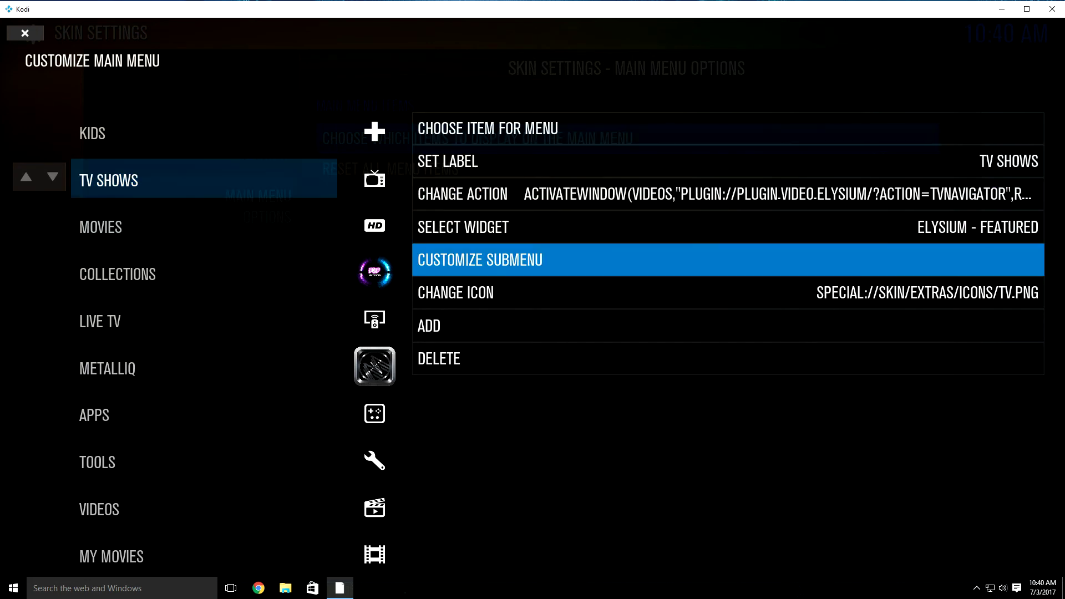
pyautogui.press('Return')
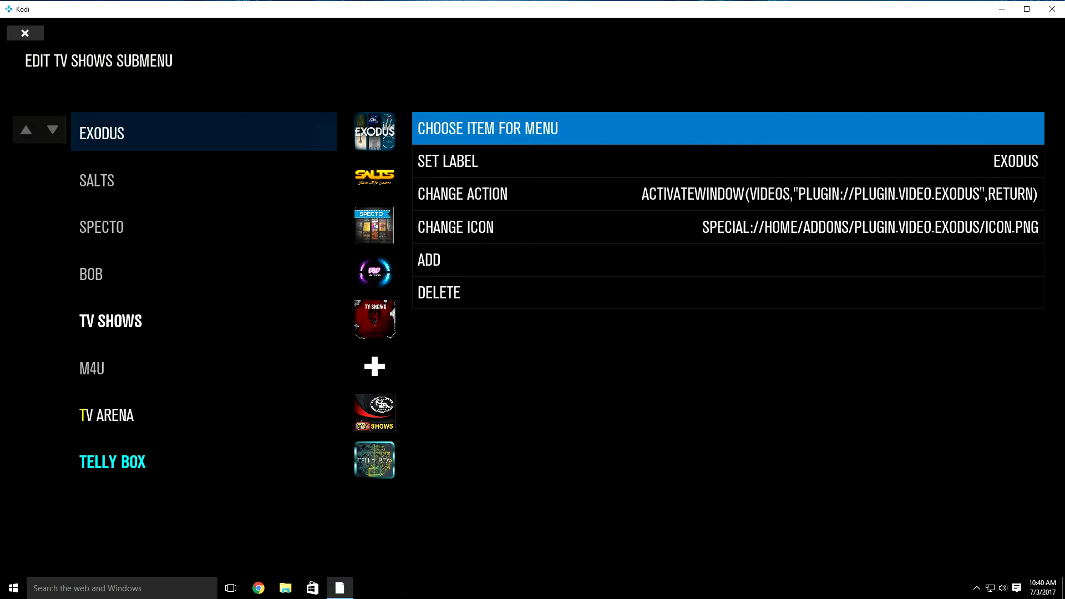
pyautogui.press('Left')
pyautogui.press('Down')
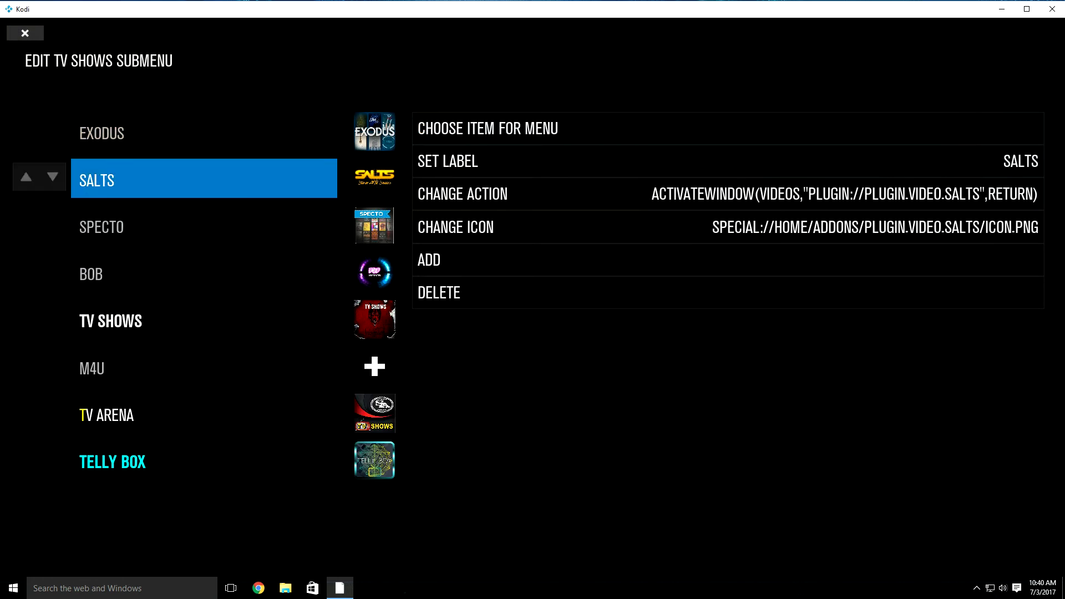
pyautogui.press('Down')
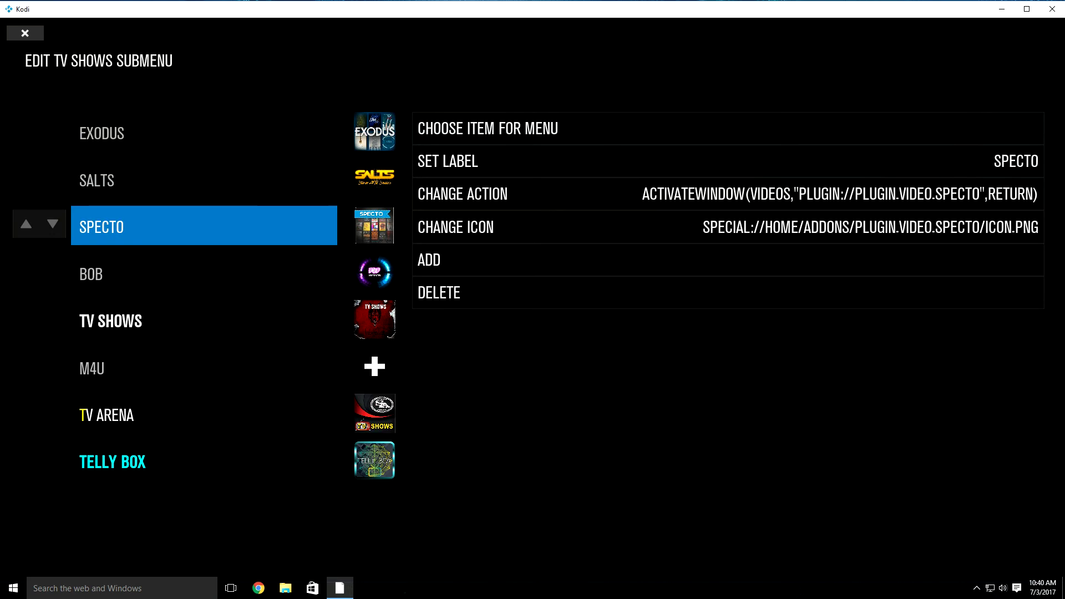
pyautogui.press('Up')
pyautogui.press('Up')
pyautogui.press('Down')
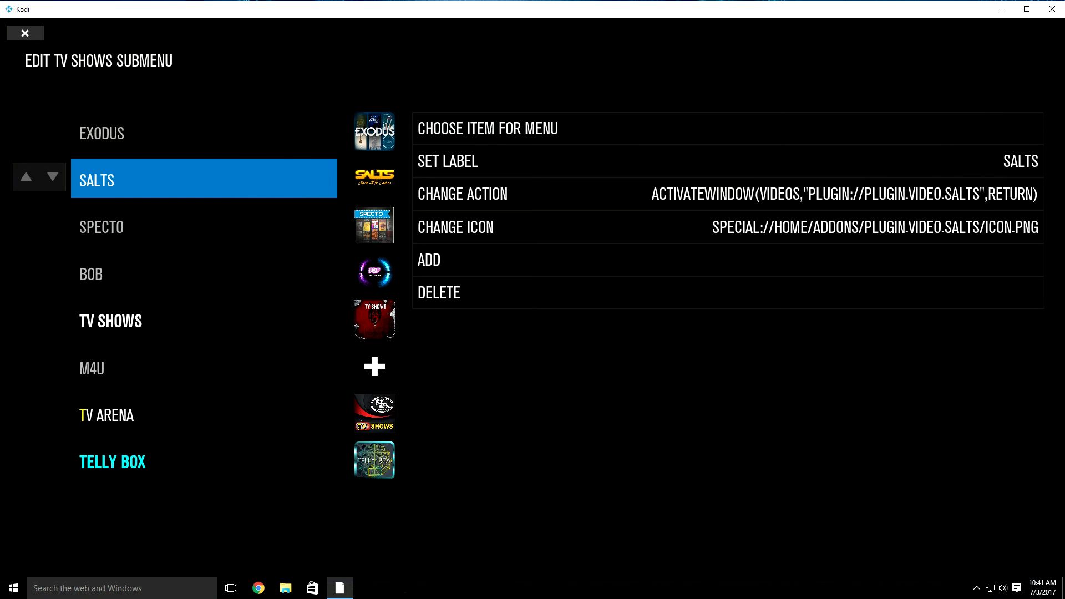
pyautogui.press('Right')
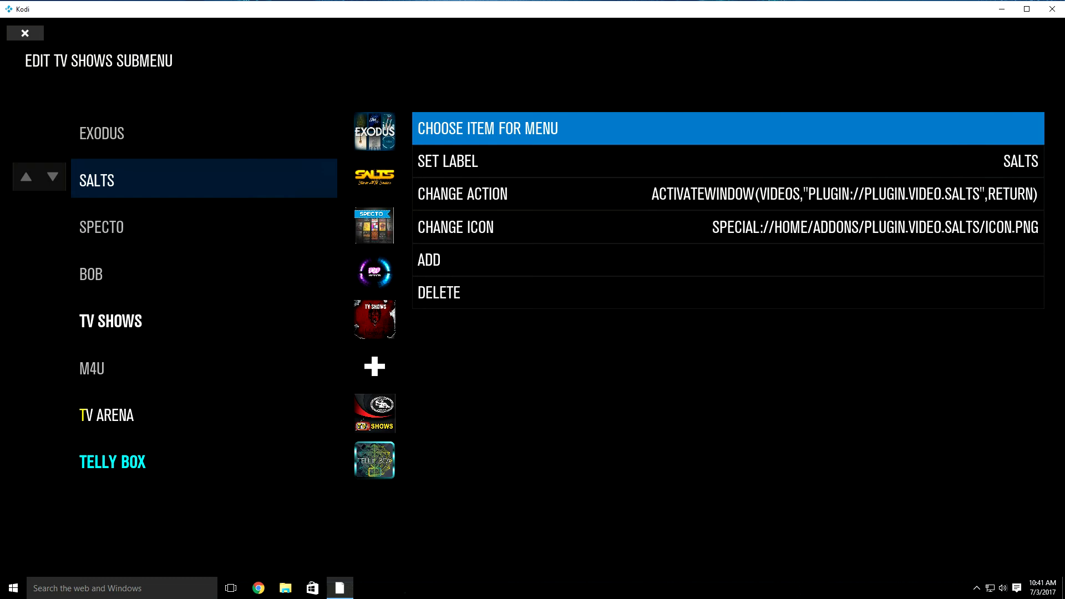
# Step: Replace SALTS with an Elysium menu item via Add-on > Video Add-on > Elysium, then close the editor
pyautogui.press('Return')
pyautogui.press('Down')
pyautogui.press('Down')
pyautogui.press('Down')
pyautogui.press('Down')
pyautogui.press('Down')
pyautogui.press('Return')
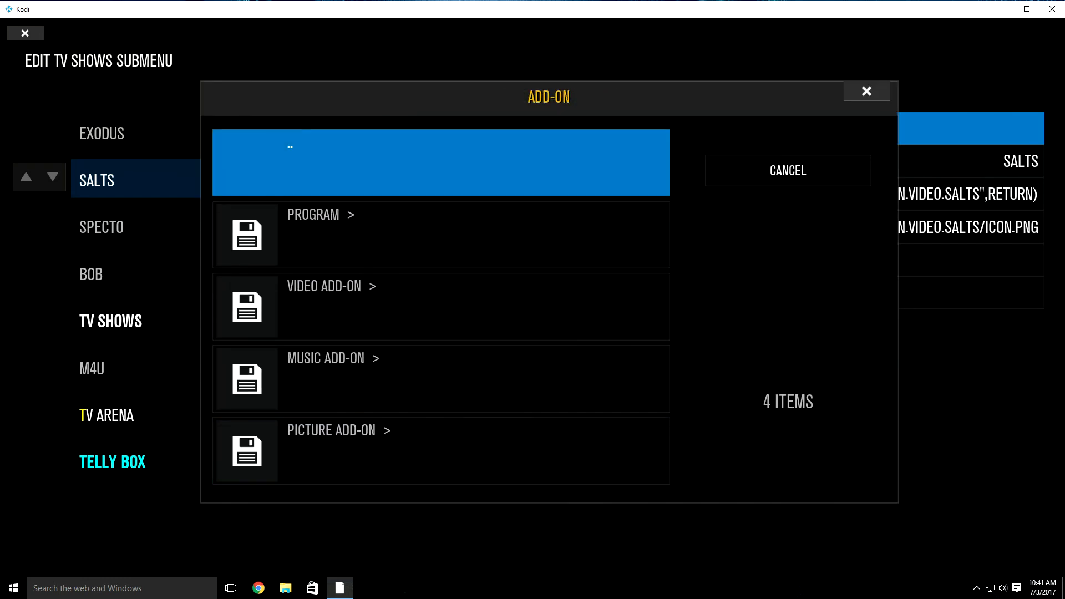
pyautogui.press('Down')
pyautogui.press('Down')
pyautogui.press('Return')
pyautogui.press('Down')
pyautogui.press('Down')
pyautogui.press('Down')
pyautogui.press('Down')
pyautogui.press('Down')
pyautogui.press('Down')
pyautogui.press('Down')
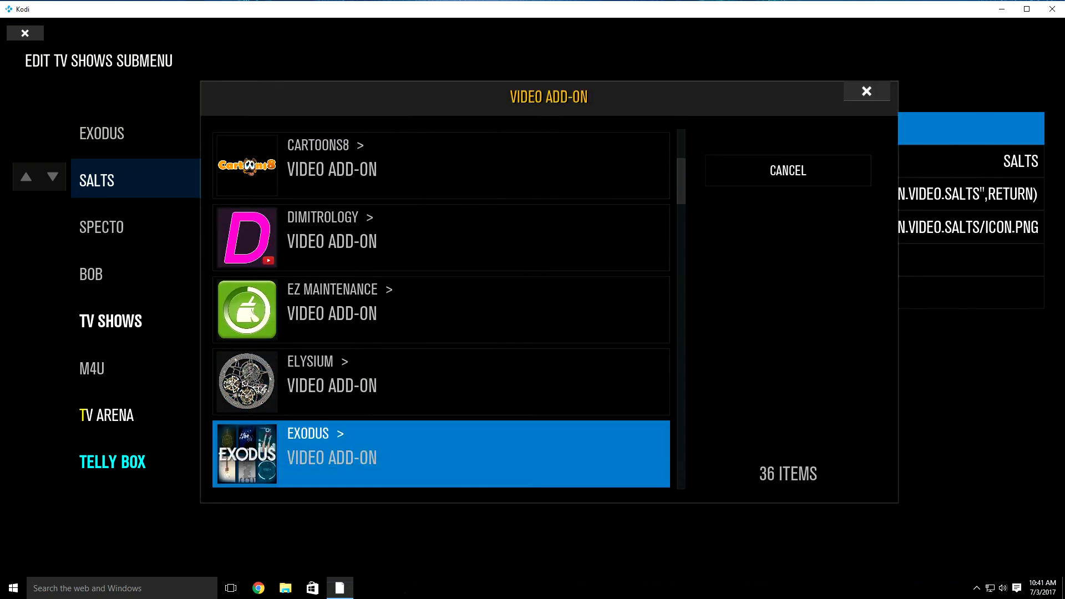
pyautogui.press('Up')
pyautogui.press('Return')
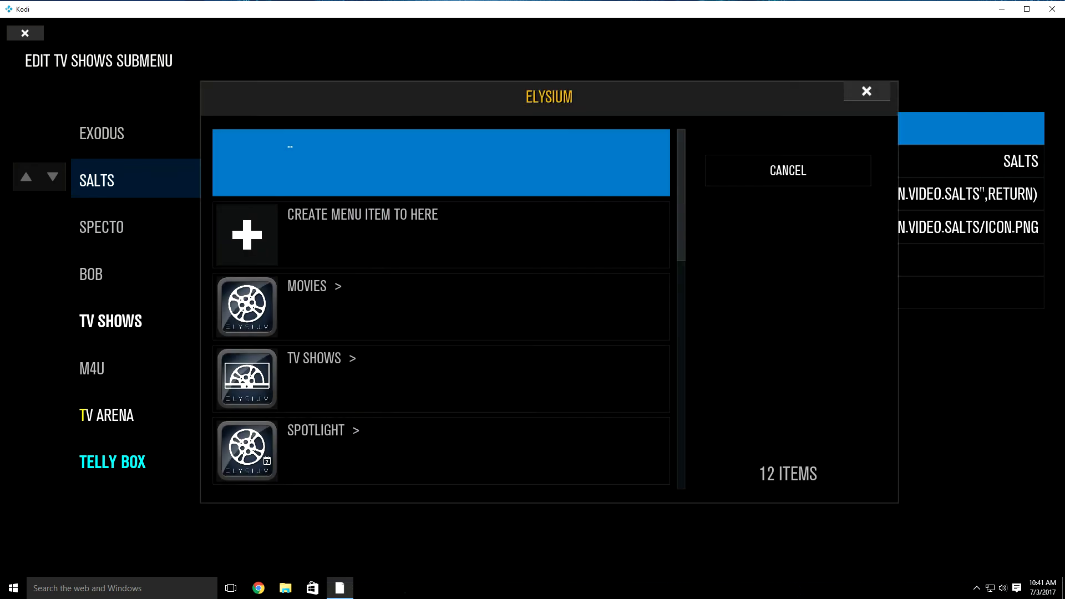
pyautogui.press('Down')
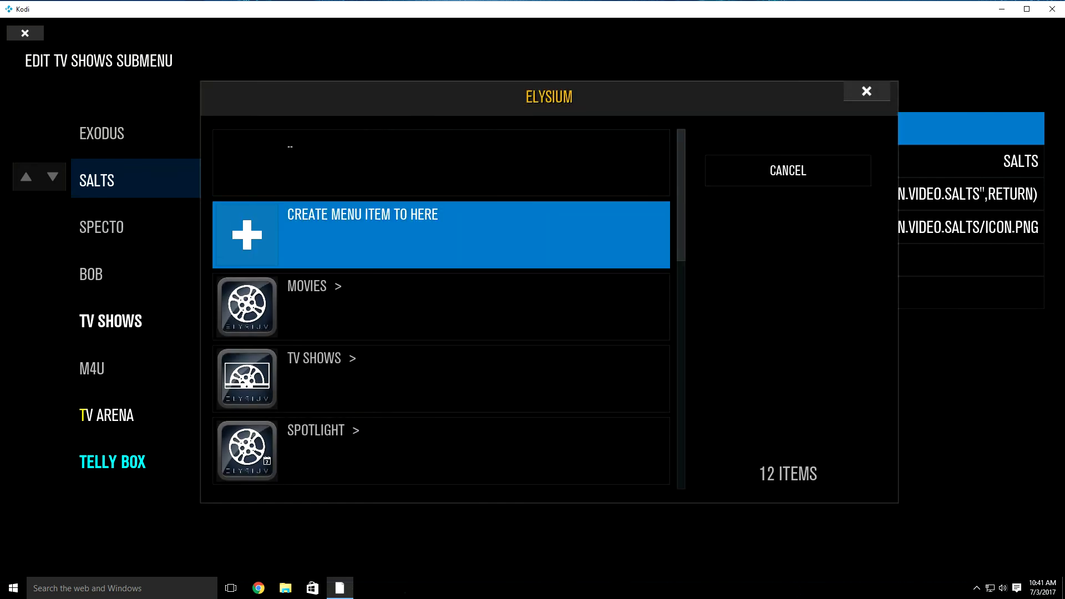
pyautogui.press('Return')
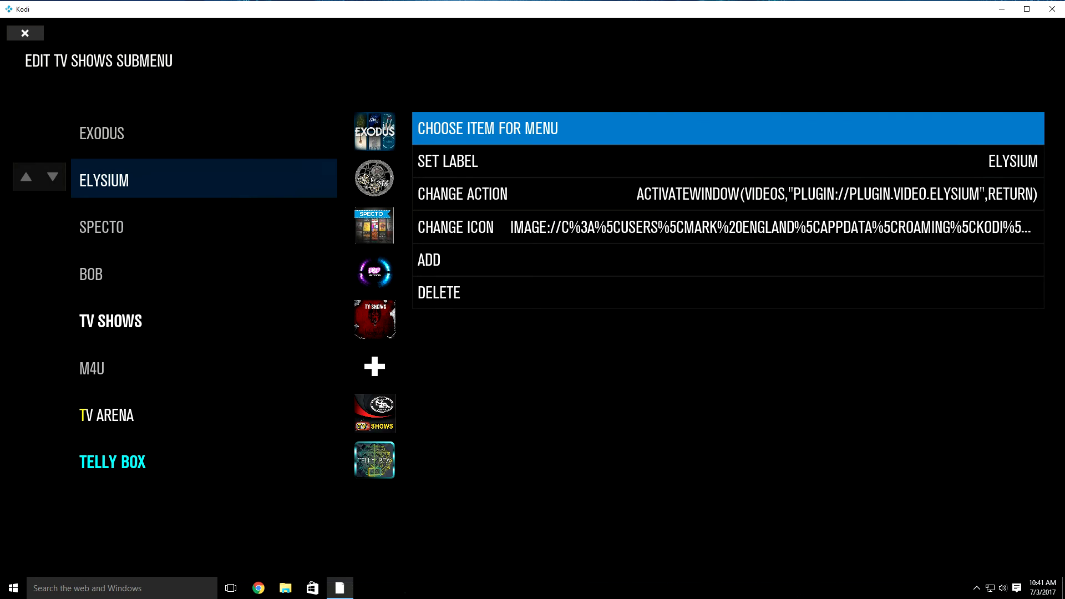
pyautogui.press('Escape')
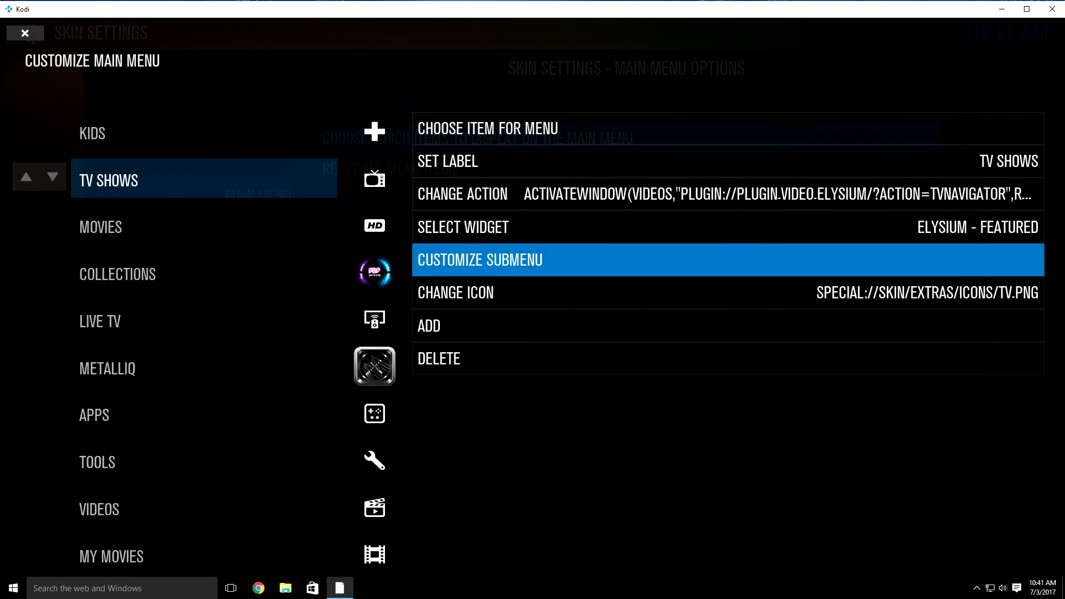
# Step: Open the Movies submenu editor and select its SALTS entry
pyautogui.press('Left')
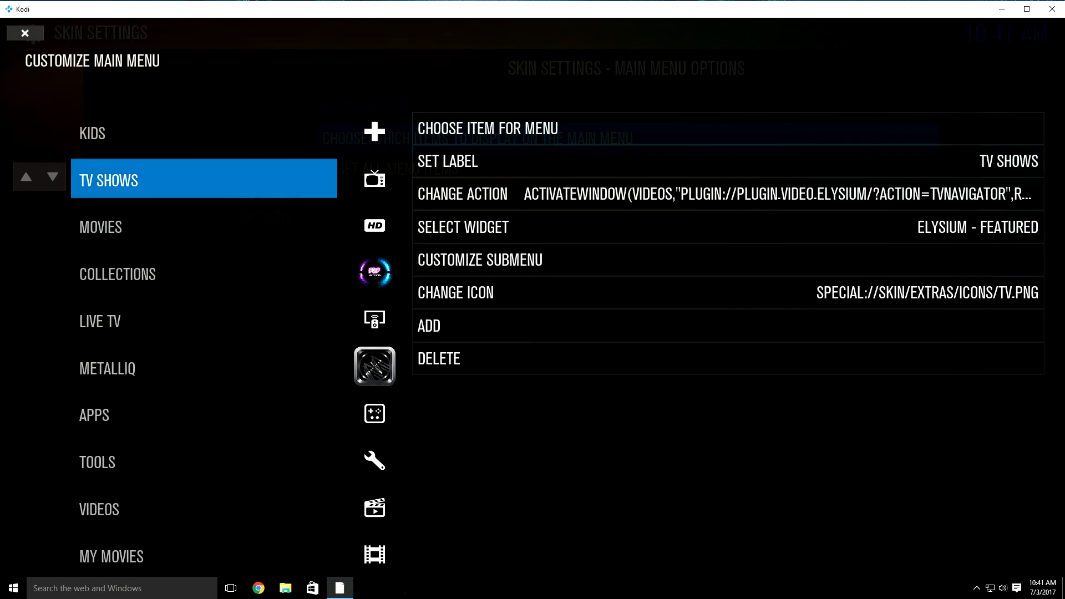
pyautogui.press('Down')
pyautogui.press('Right')
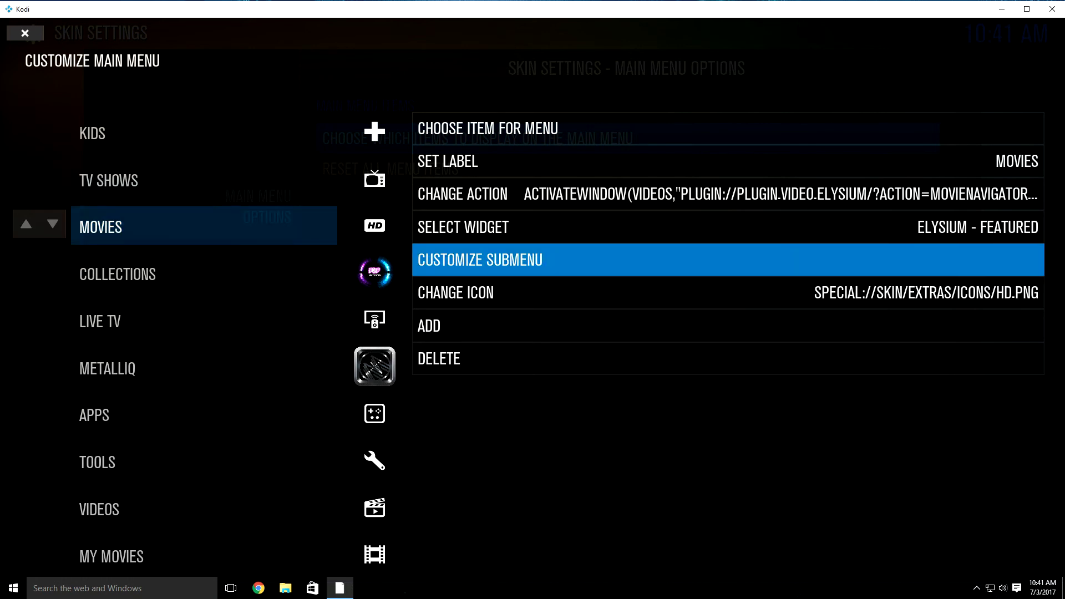
pyautogui.press('Return')
pyautogui.press('Left')
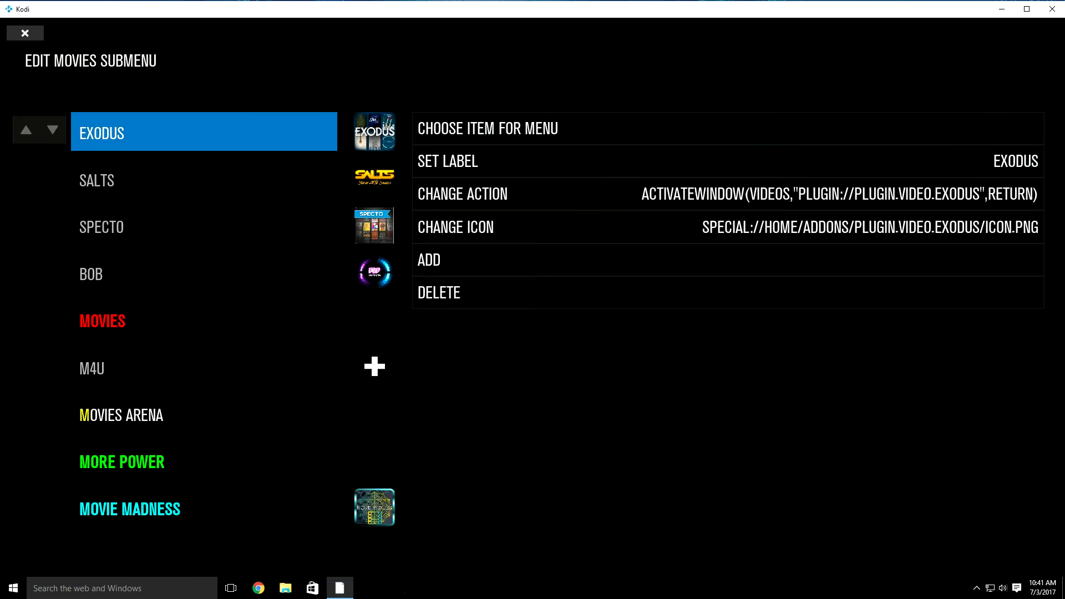
pyautogui.press('Down')
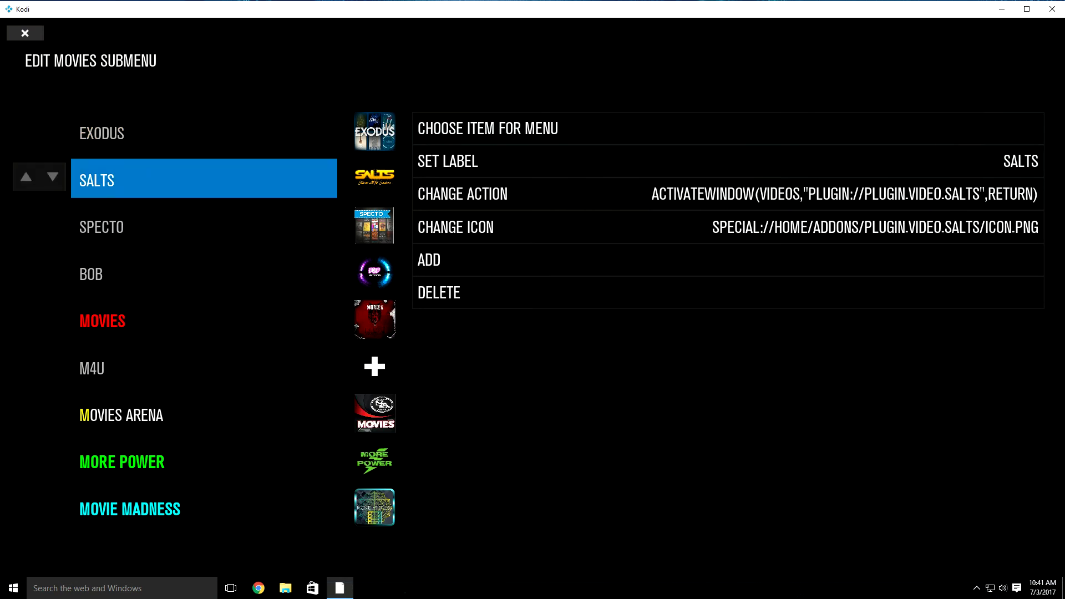
pyautogui.press('Right')
pyautogui.press('Left')
pyautogui.press('Right')
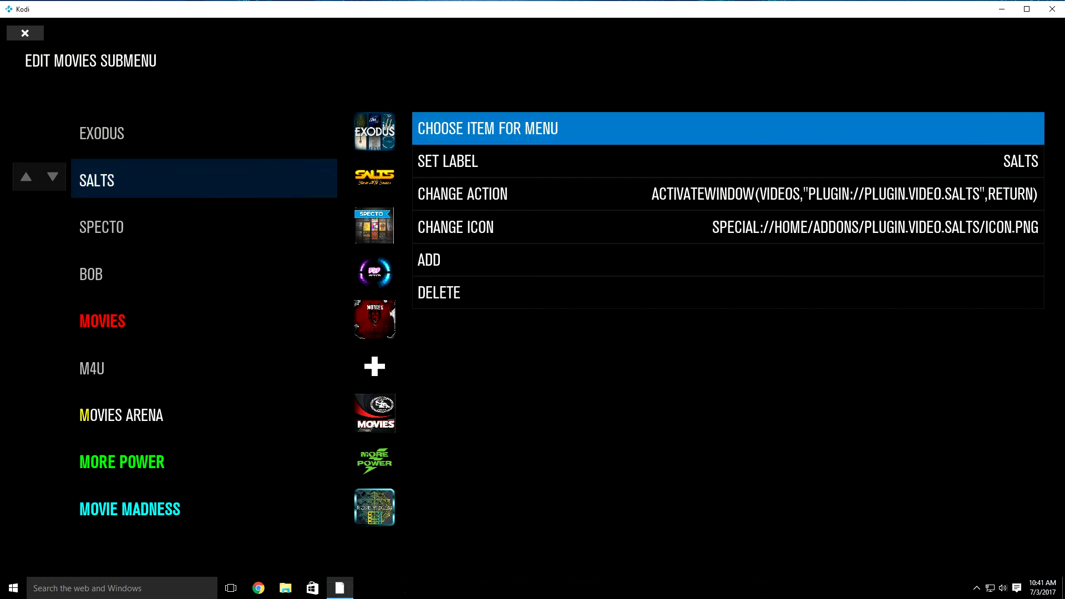
# Step: Replace SALTS with an Elysium menu item via Add-on > Video Add-on > Elysium, then back out
pyautogui.press('Return')
pyautogui.press('Down')
pyautogui.press('Down')
pyautogui.press('Down')
pyautogui.press('Down')
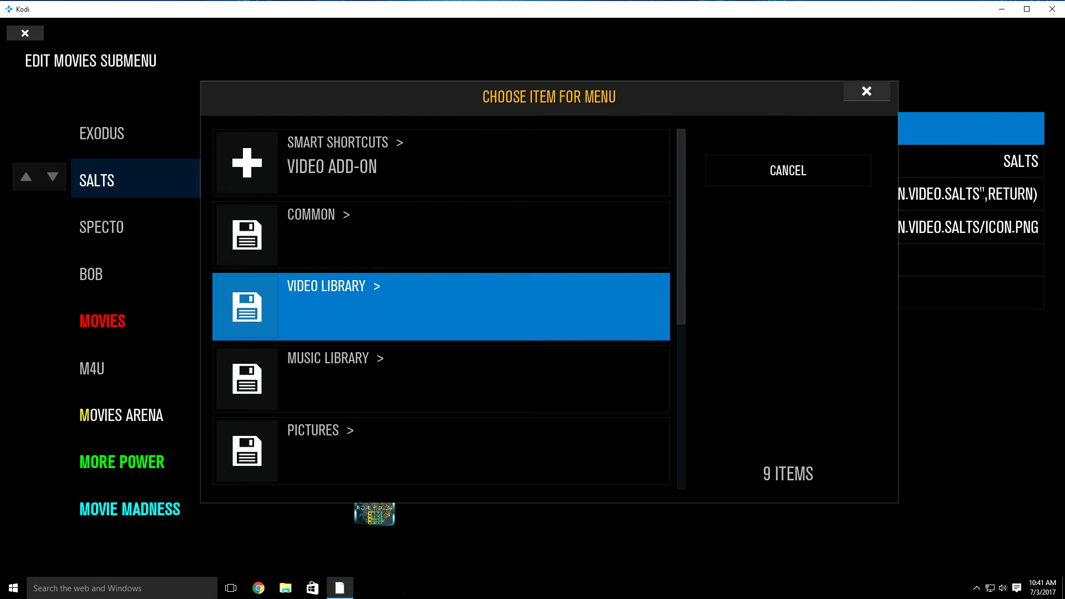
pyautogui.press('Down')
pyautogui.press('Return')
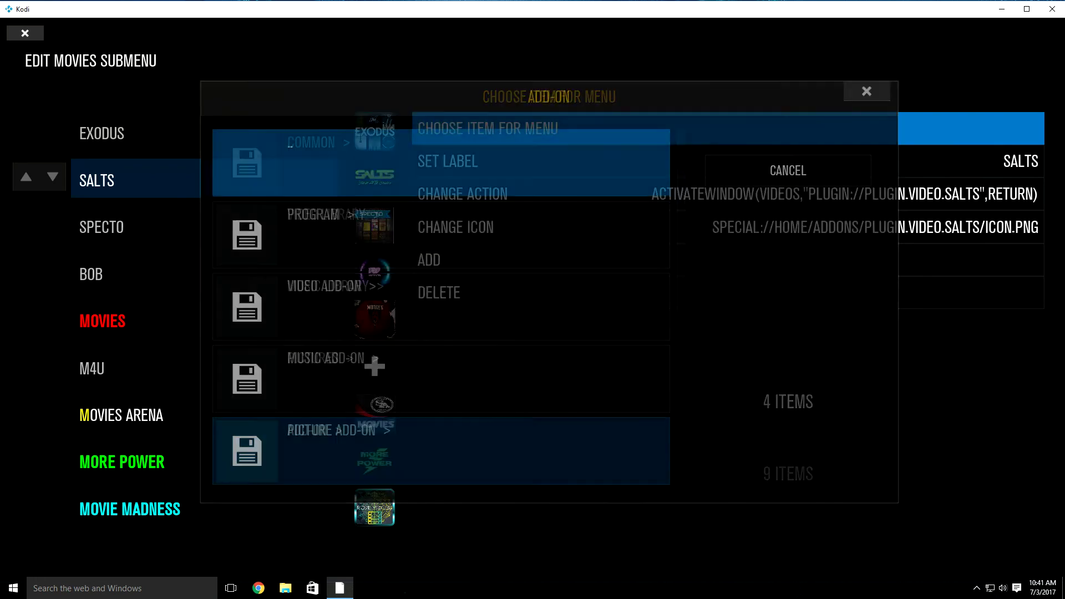
pyautogui.press('Down')
pyautogui.press('Return')
pyautogui.press('Down')
pyautogui.press('Down')
pyautogui.press('Down')
pyautogui.press('Down')
pyautogui.press('Down')
pyautogui.press('Down')
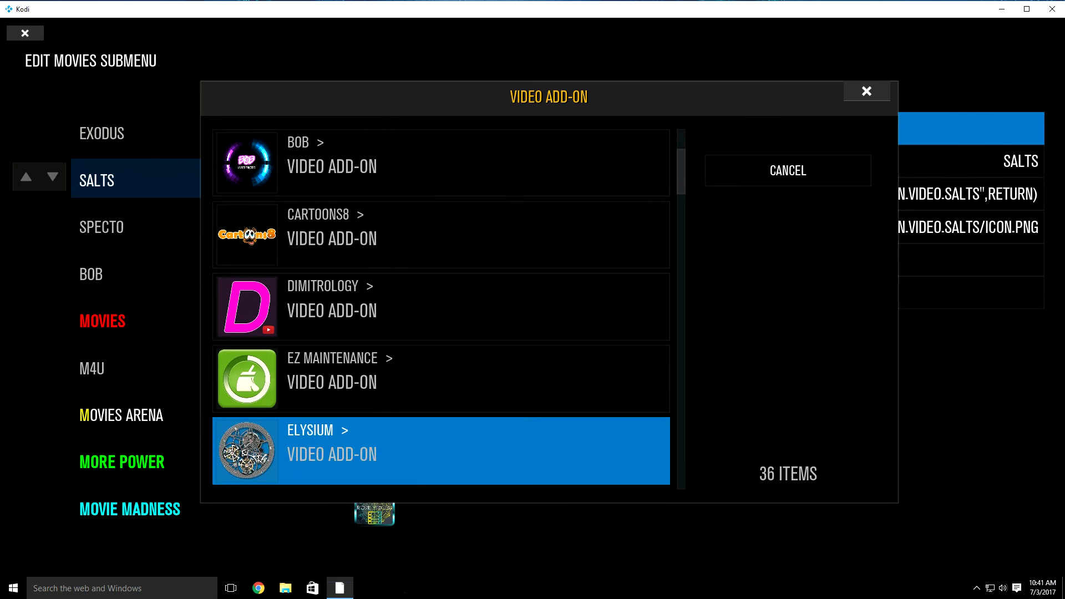
pyautogui.press('Return')
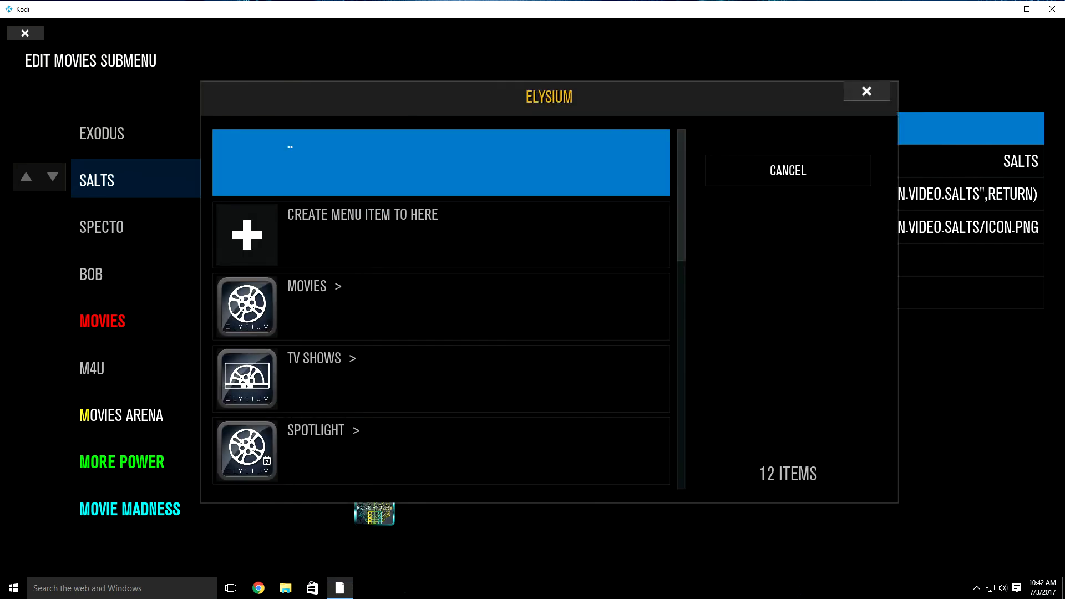
pyautogui.press('Down')
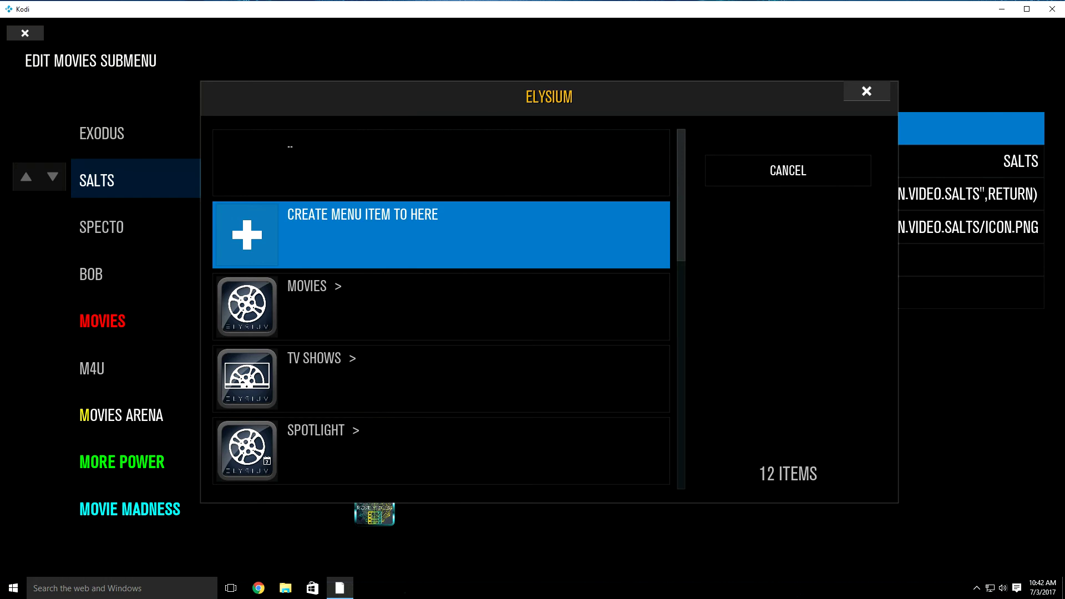
pyautogui.press('Return')
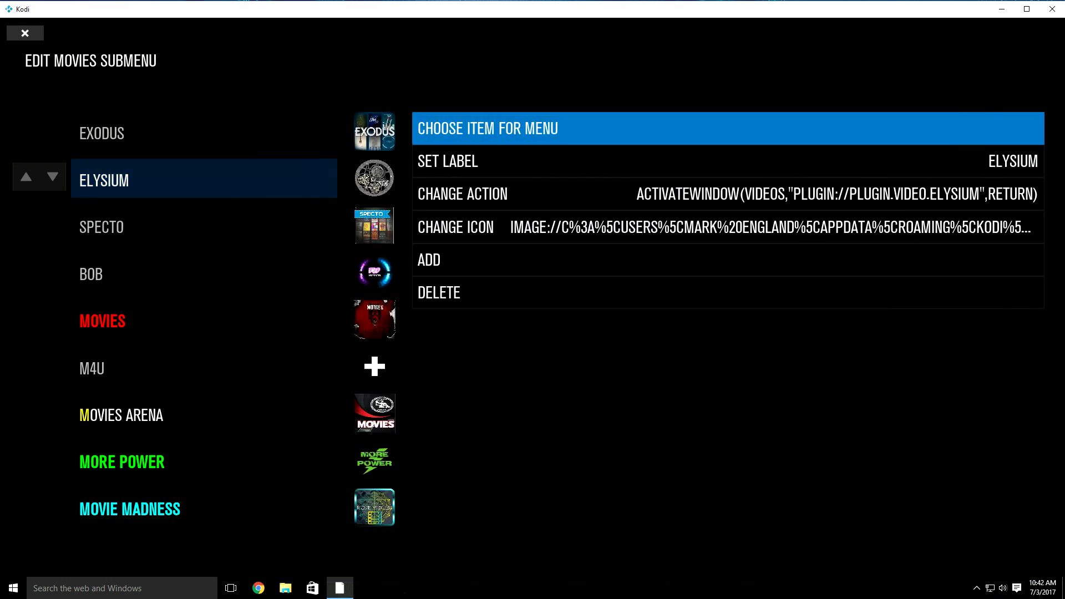
pyautogui.press('Escape')
pyautogui.press('BackSpace')
# Step: Return home and launch File Manager from the Settings section's sub-items
pyautogui.press('BackSpace')
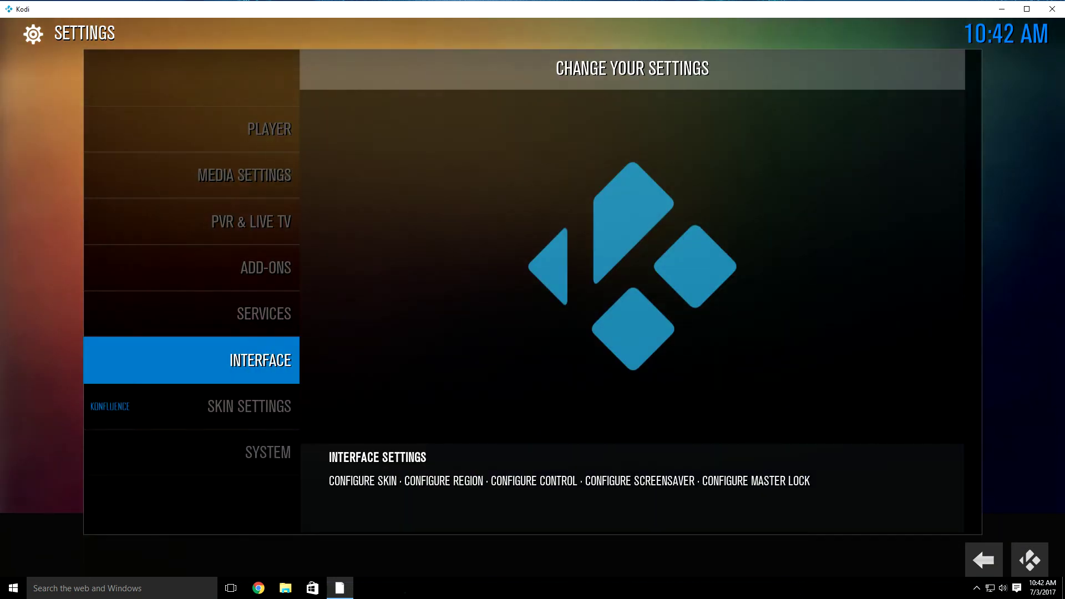
pyautogui.press('BackSpace')
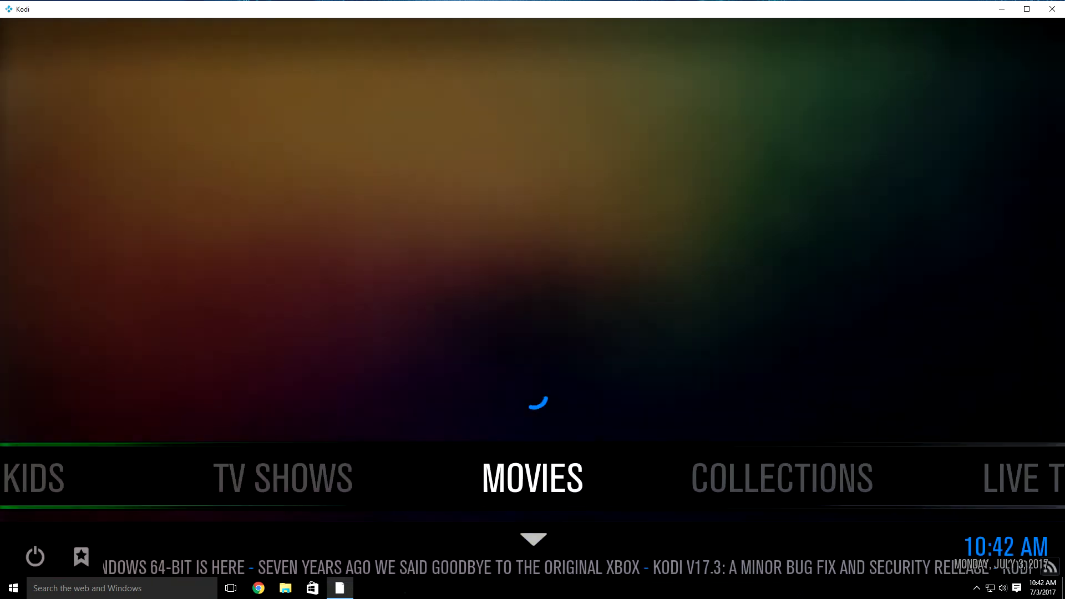
pyautogui.press('Right')
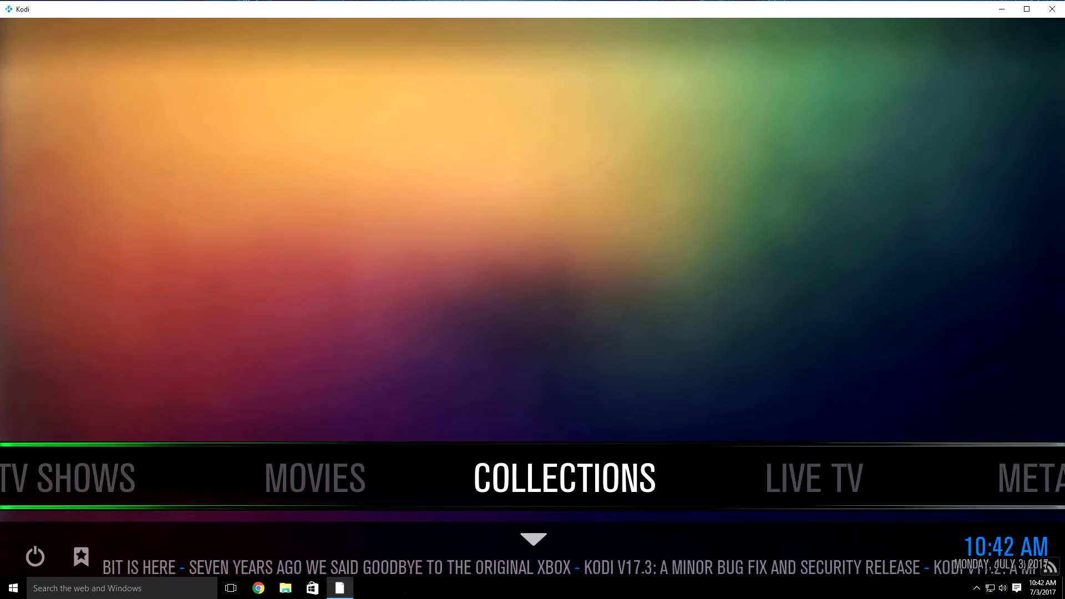
pyautogui.press('Right')
pyautogui.press('Right')
pyautogui.press('Right')
pyautogui.press('Right')
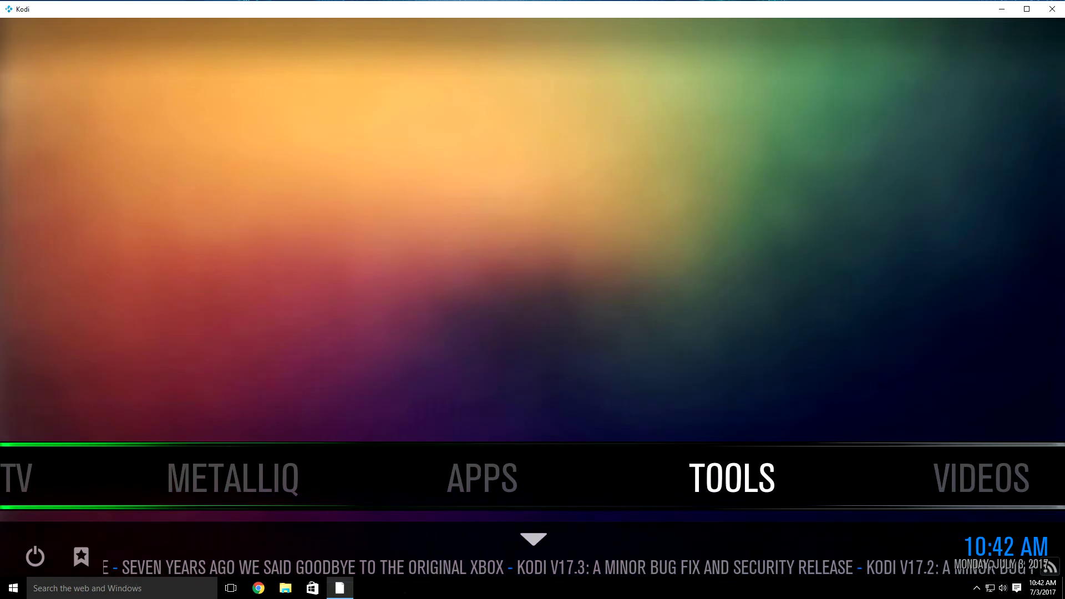
pyautogui.press('Right')
pyautogui.press('Right')
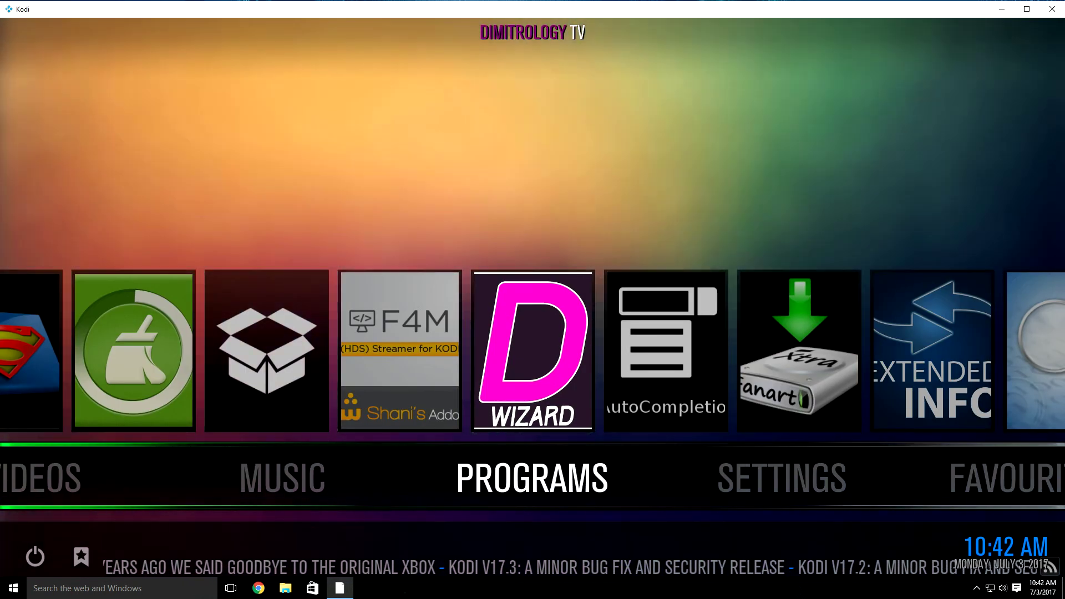
pyautogui.press('Right')
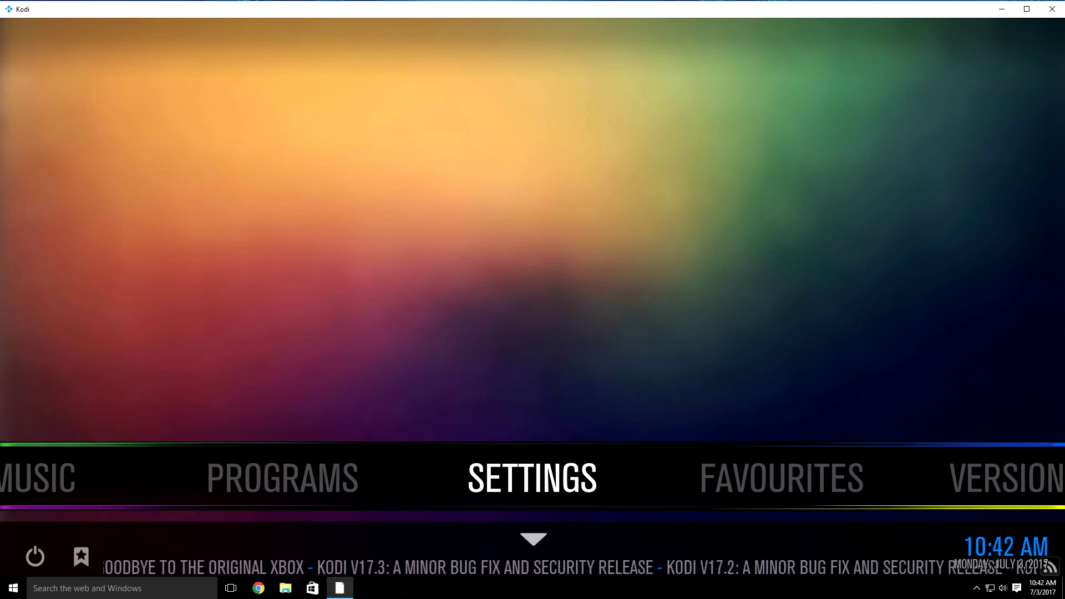
pyautogui.press('Down')
pyautogui.press('Left')
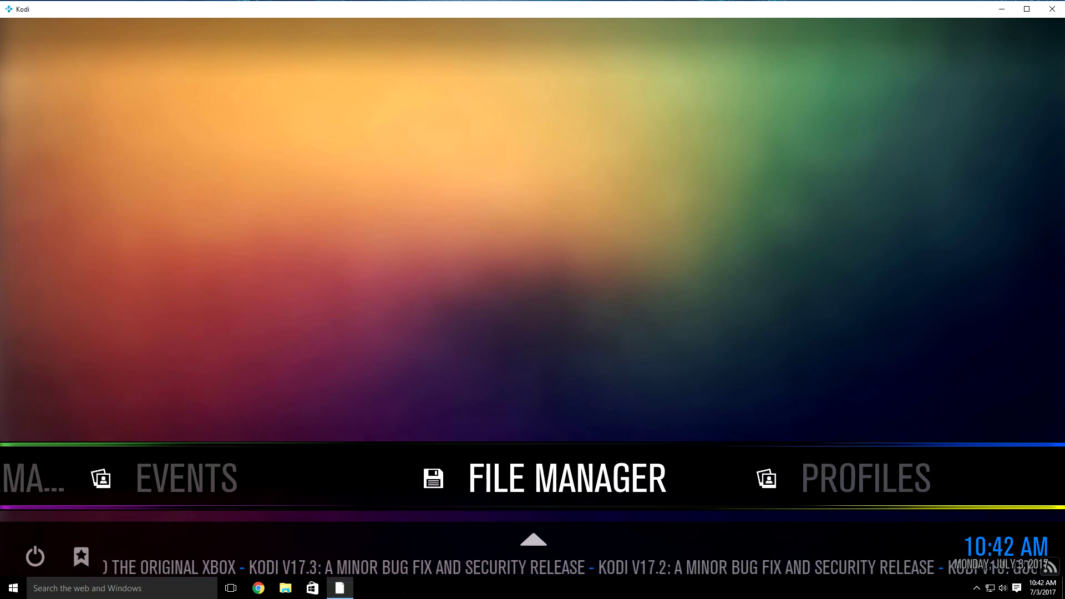
pyautogui.press('Return')
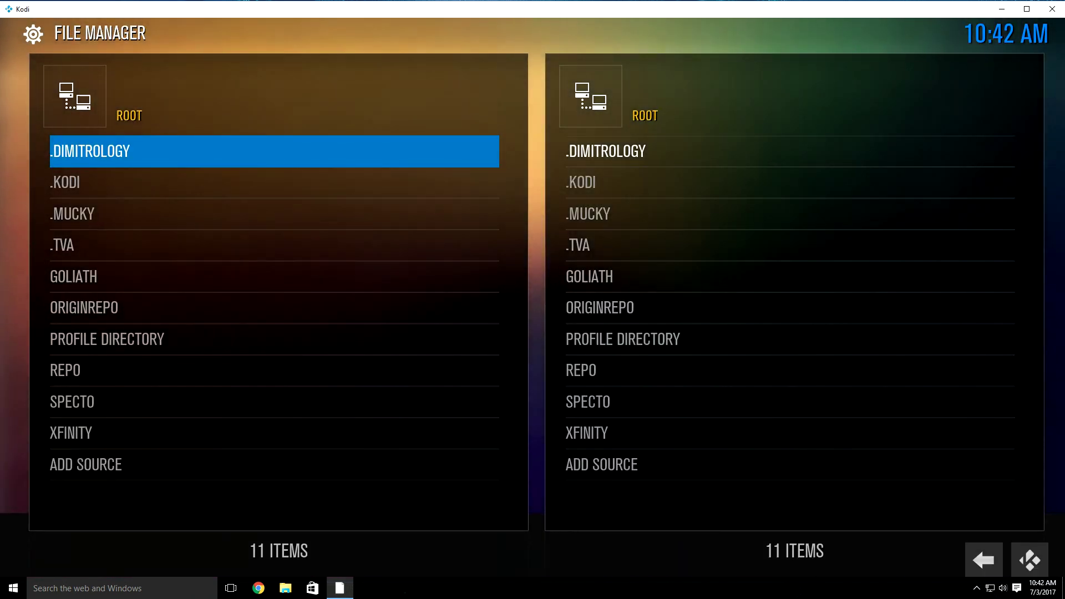
pyautogui.press('Up')
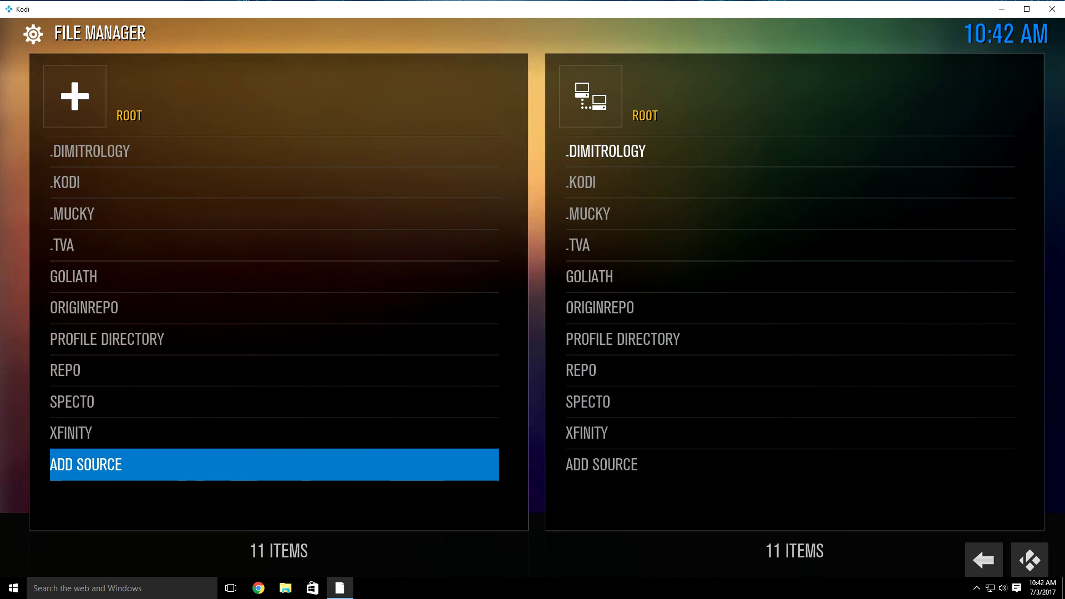